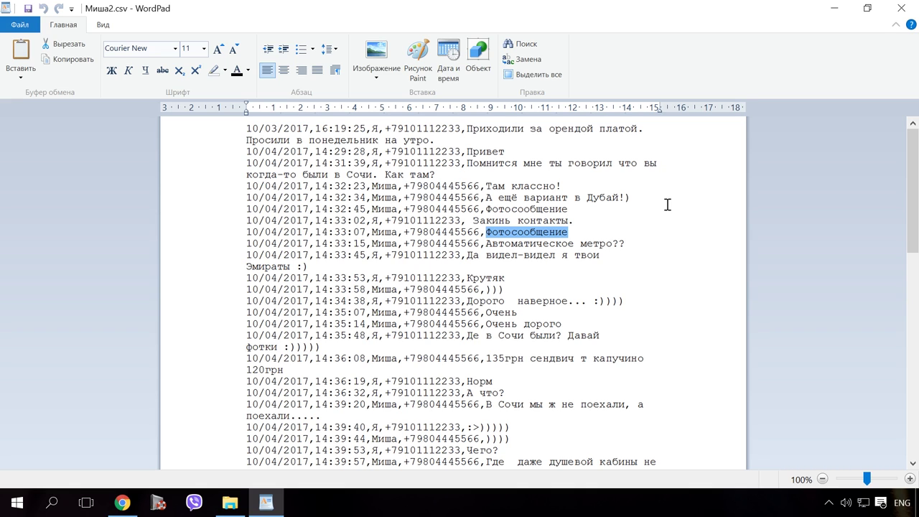
Close the exported chat CSV file and the window of the Сообщения Viber.zip archive.
click(901, 9)
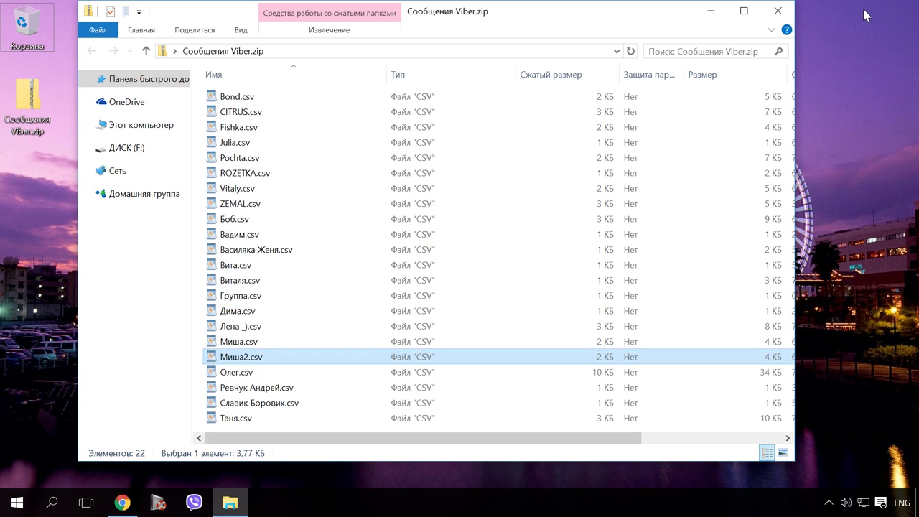
click(777, 11)
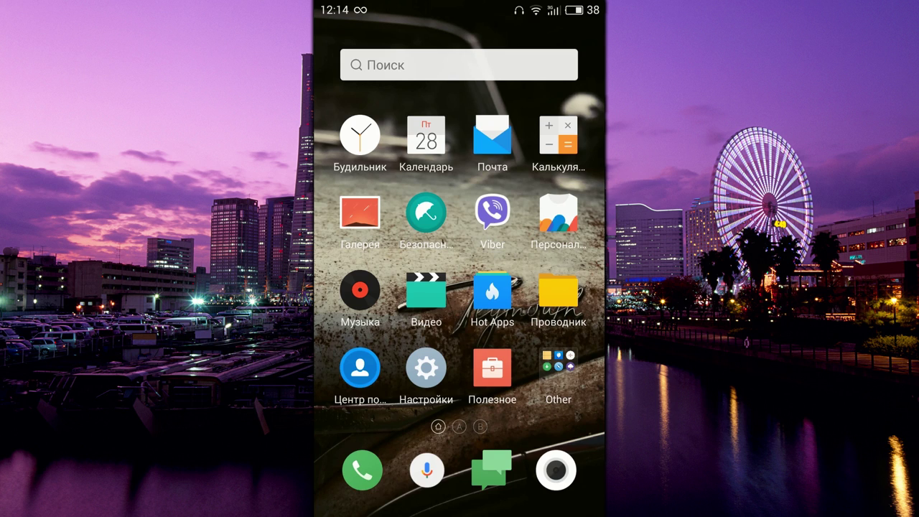
Browse the phone's local files to the Android/data folder.
click(559, 293)
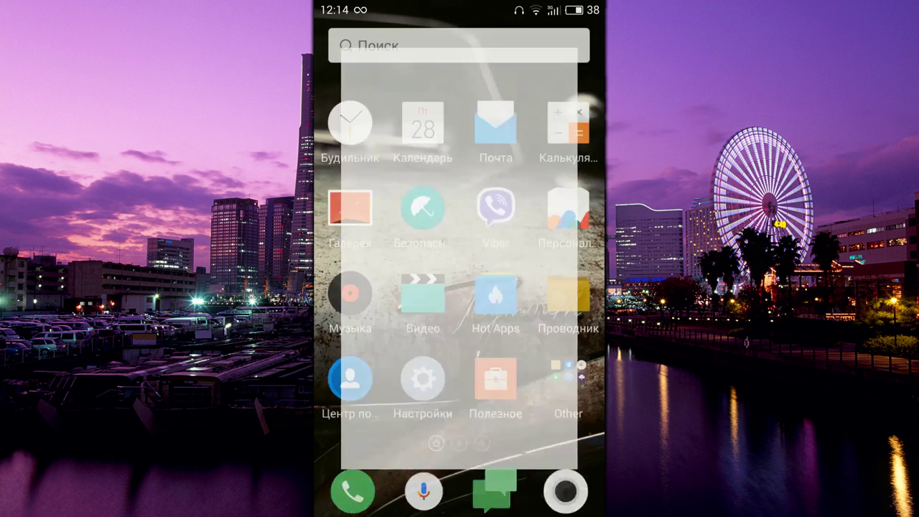
click(398, 387)
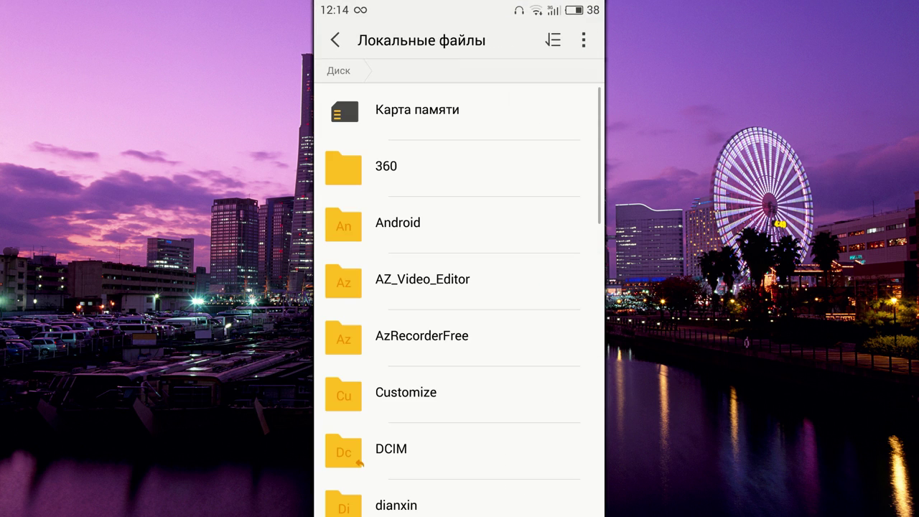
click(460, 230)
click(514, 117)
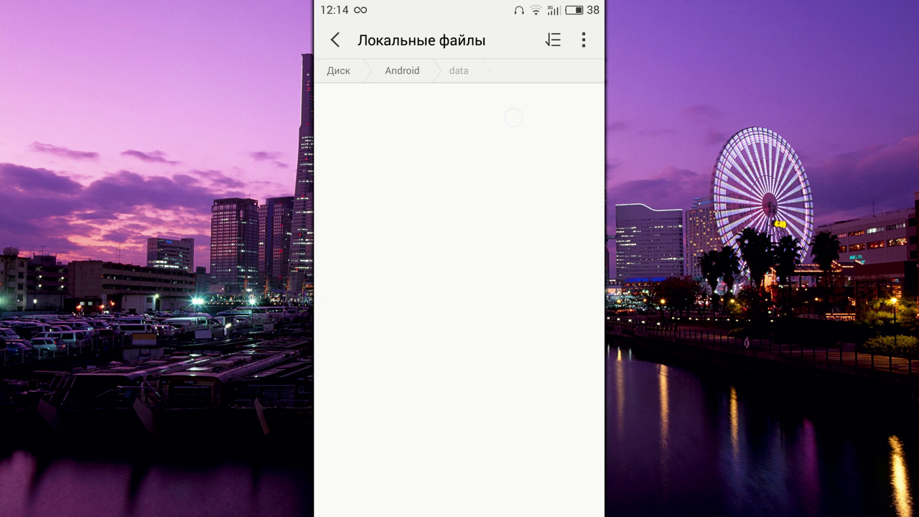
Open the databases folder inside com.viber.voip and locate the viber_messages file.
scroll(460, 302, down, 10)
scroll(459, 301, down, 15)
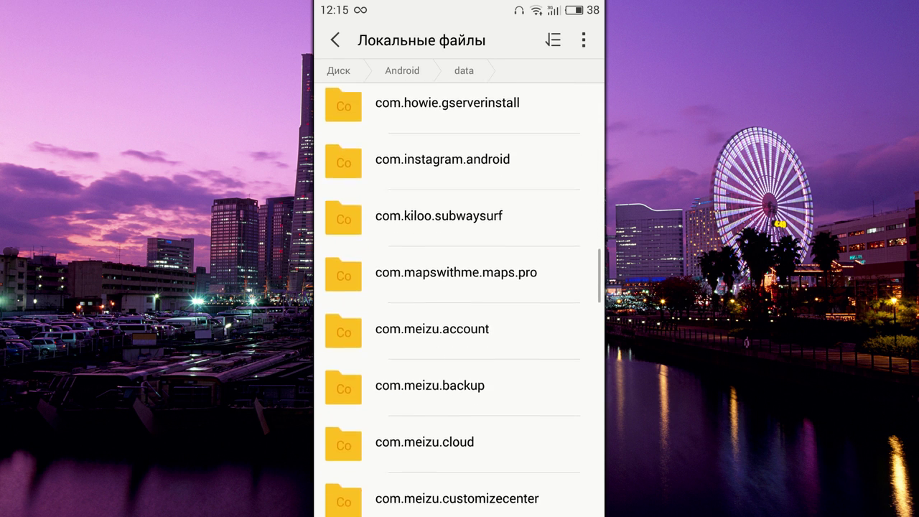
scroll(460, 301, down, 2)
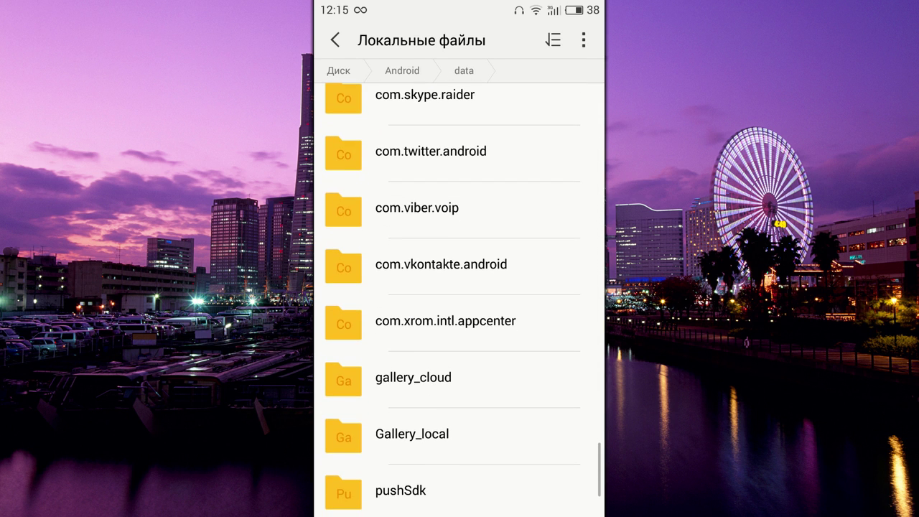
click(431, 208)
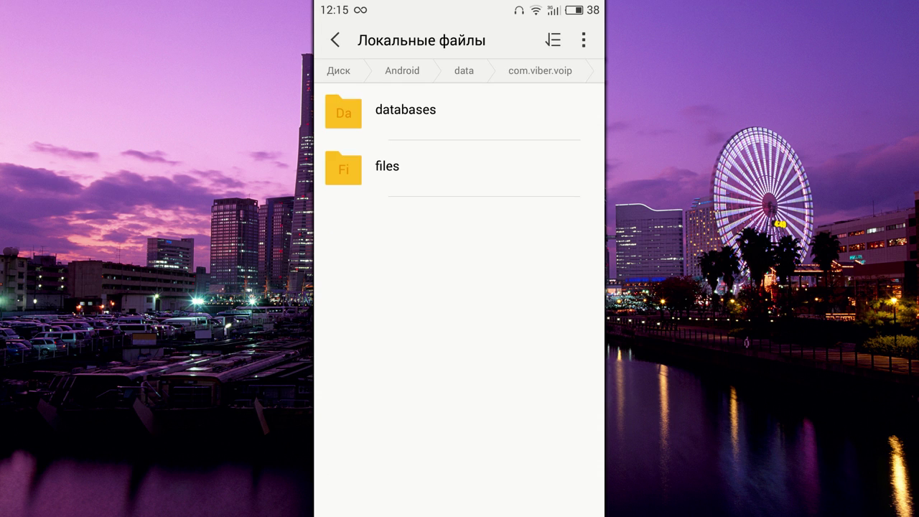
click(482, 113)
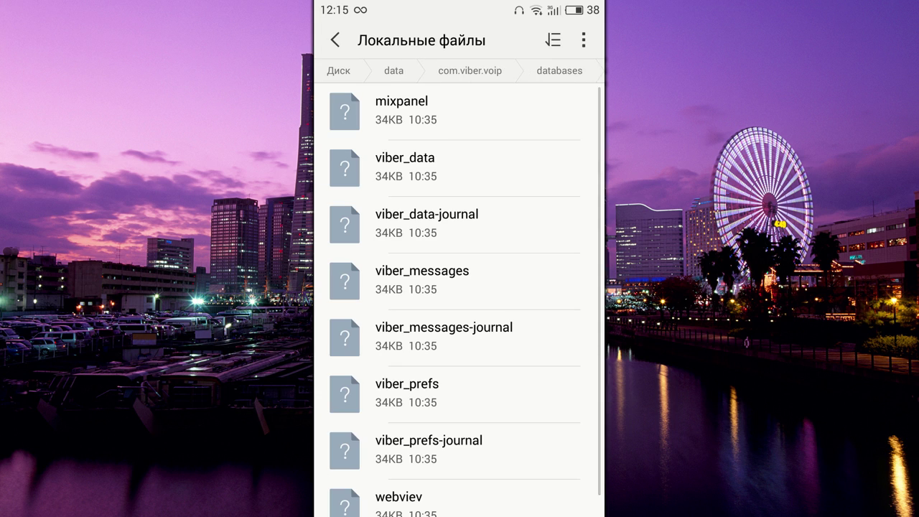
drag(520, 285, 520, 285)
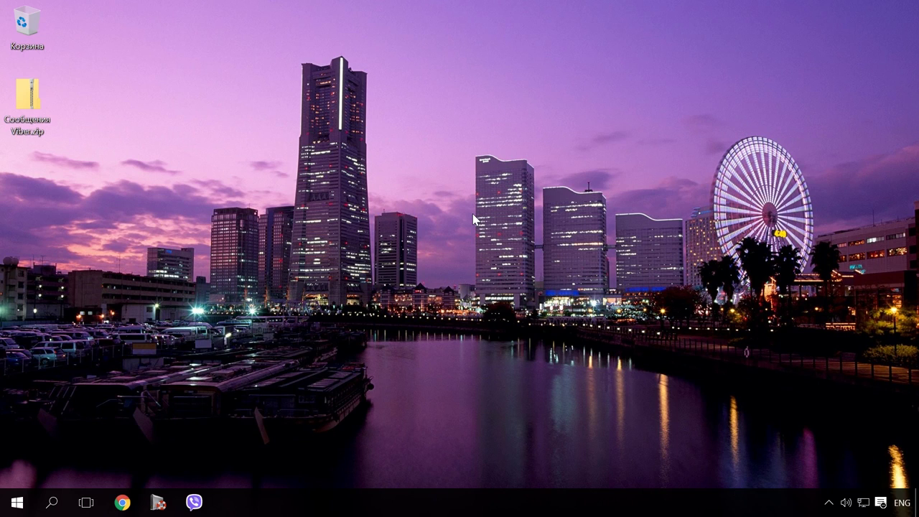
Open the Windows user folder under Пользователи on local disk C: in File Explorer.
key(super+e)
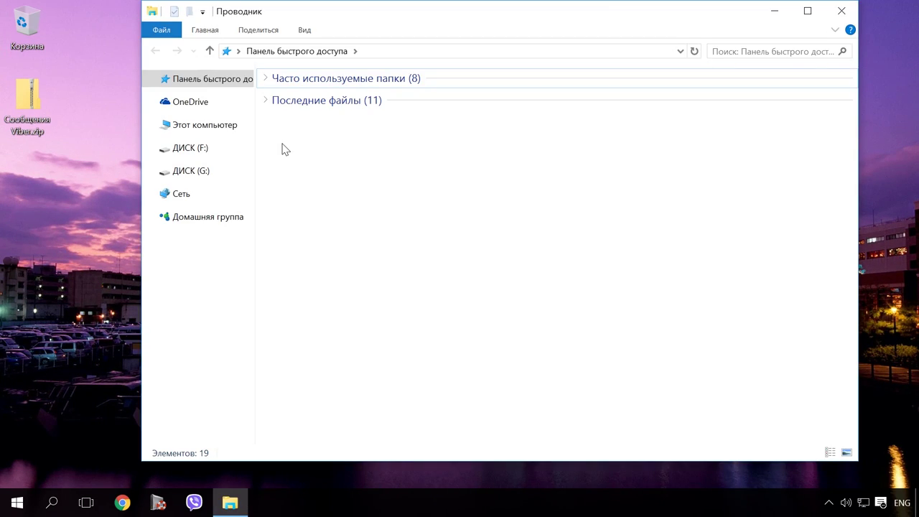
click(226, 125)
click(347, 133)
double_click(348, 134)
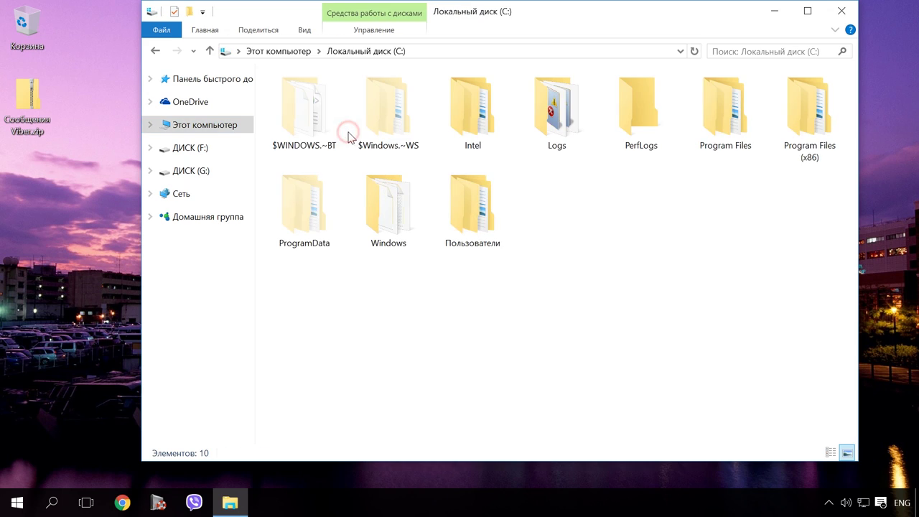
double_click(474, 211)
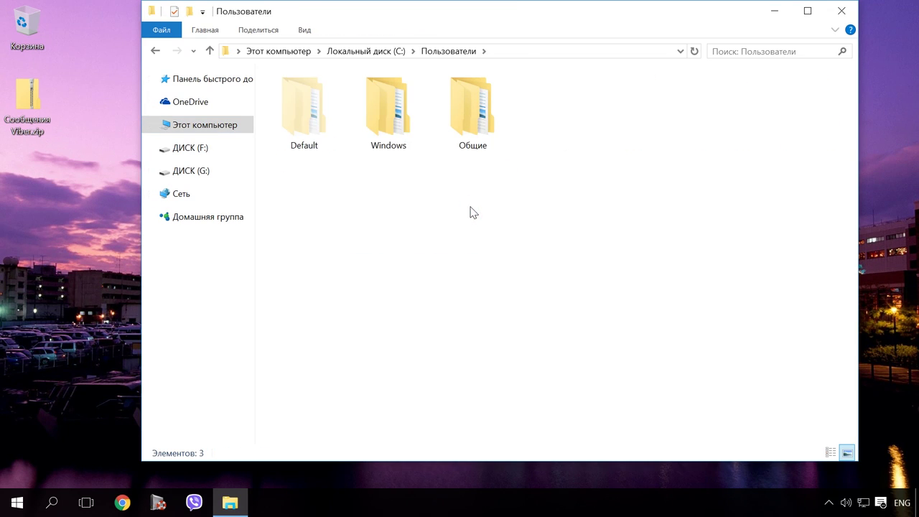
double_click(404, 137)
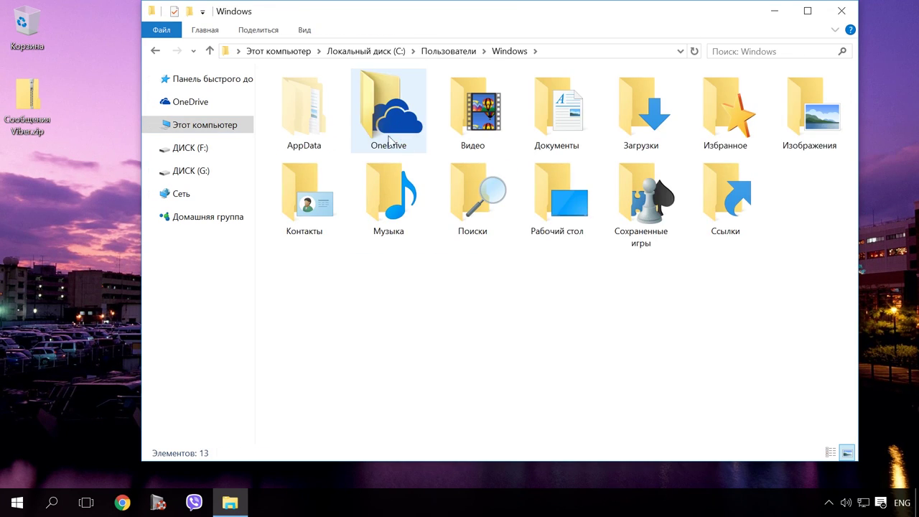
Go to AppData\Roaming\ViberPC, open the folder named after the account's phone number, and select viber.db.
double_click(306, 131)
double_click(464, 128)
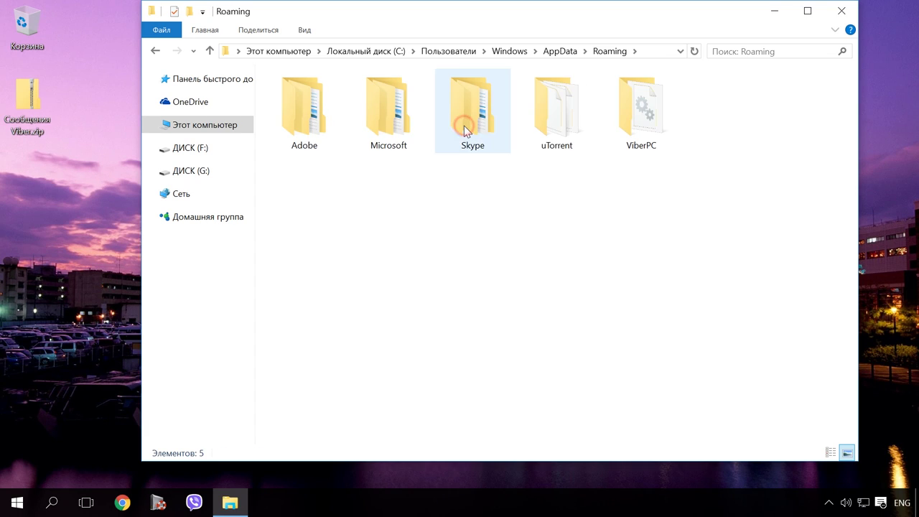
double_click(642, 124)
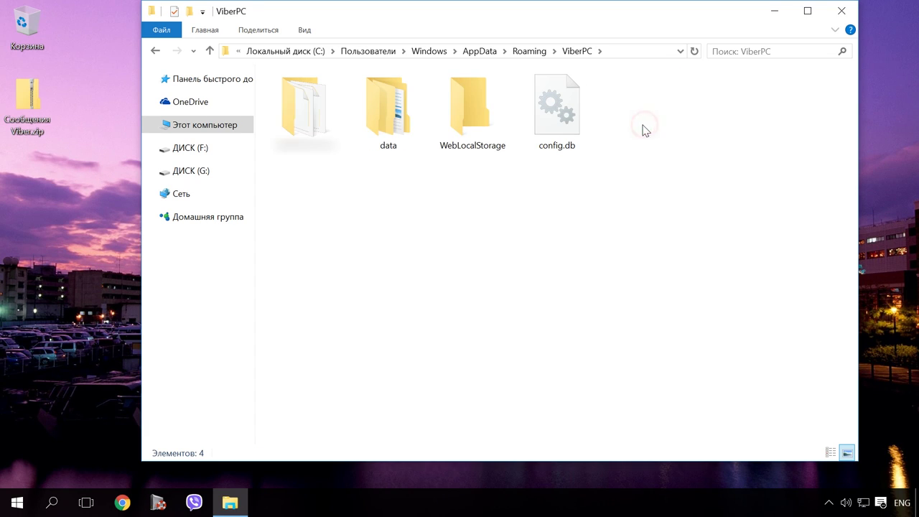
double_click(308, 122)
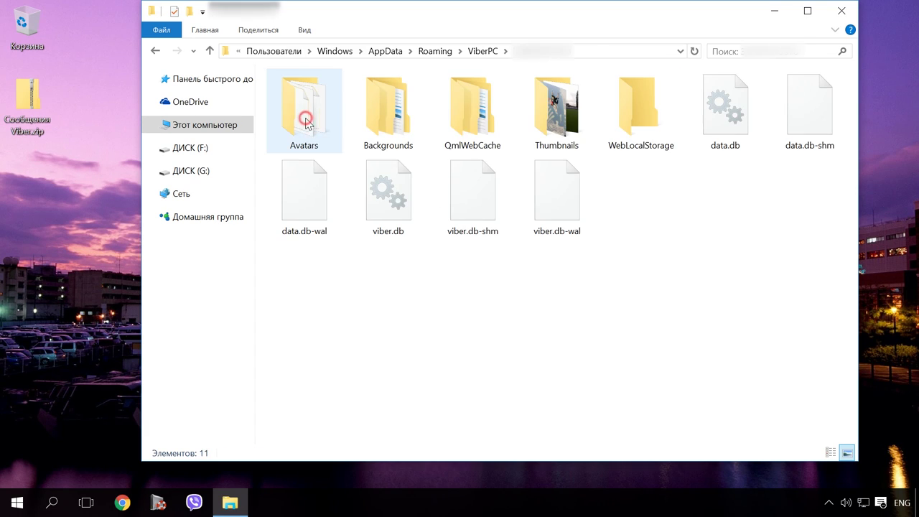
click(402, 199)
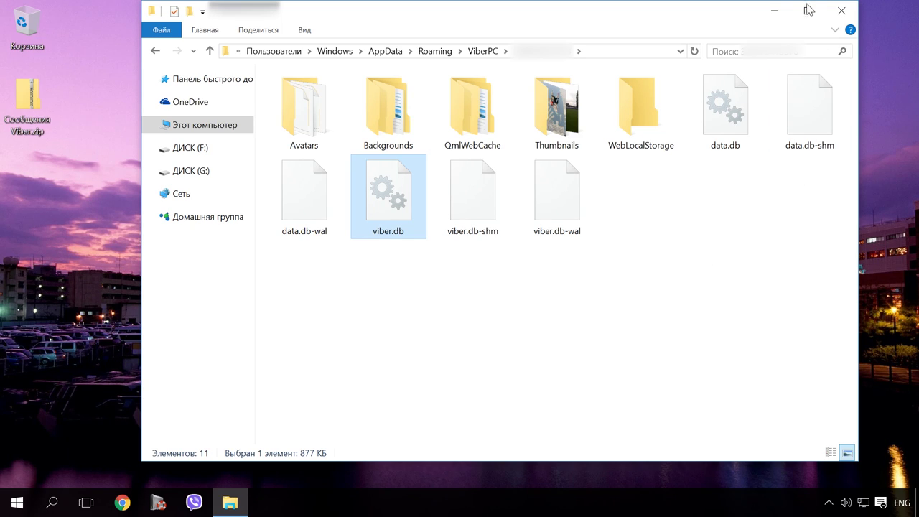
Minimise the folder window, open Viber to check its conversation list, and close Viber again.
click(776, 13)
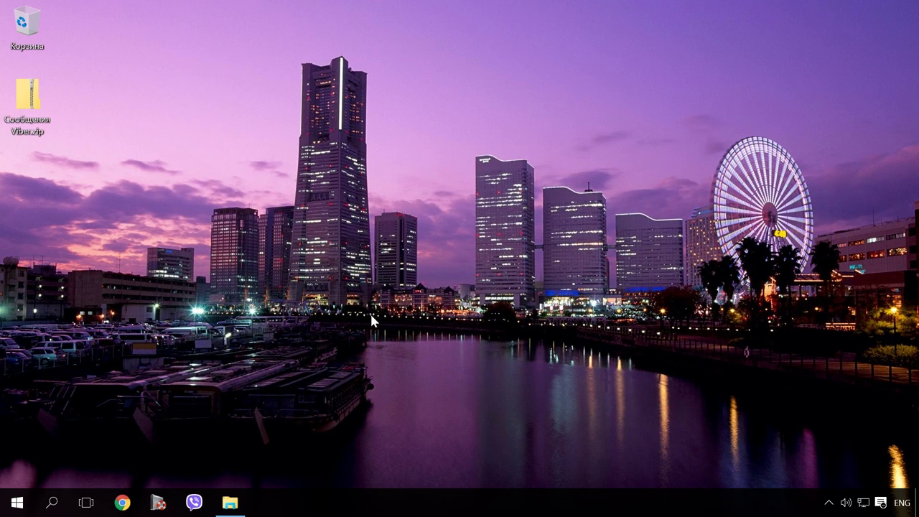
click(195, 503)
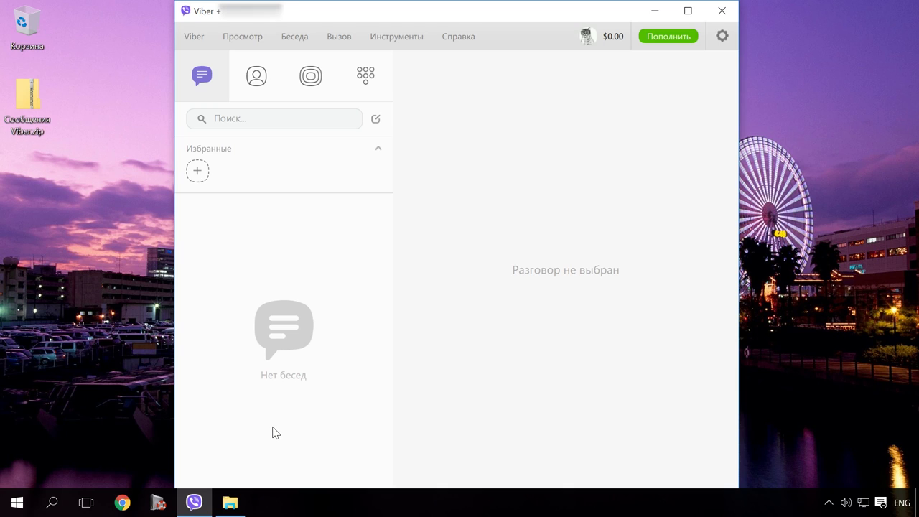
click(723, 11)
Start Hetman Partition Recovery, dismiss its welcome wizard, and run a quick scan (Быстрое сканирование) of local disk C:.
click(158, 504)
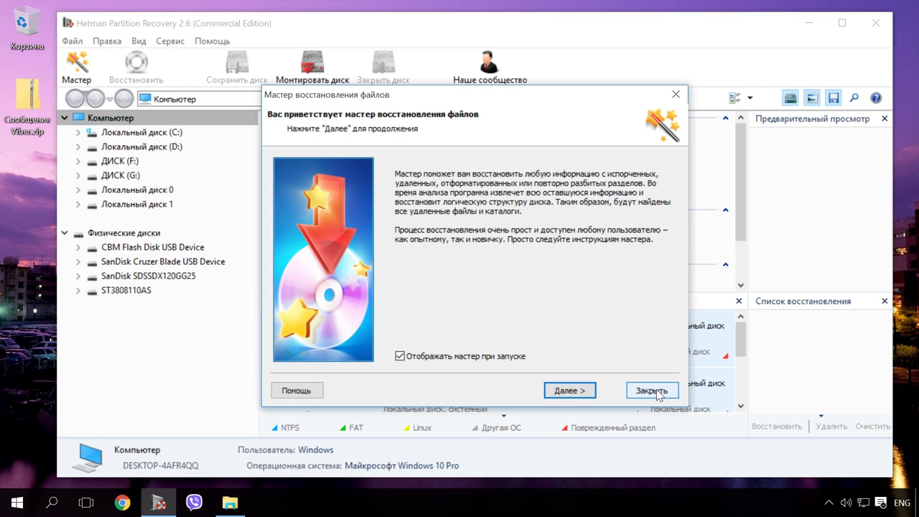
click(644, 393)
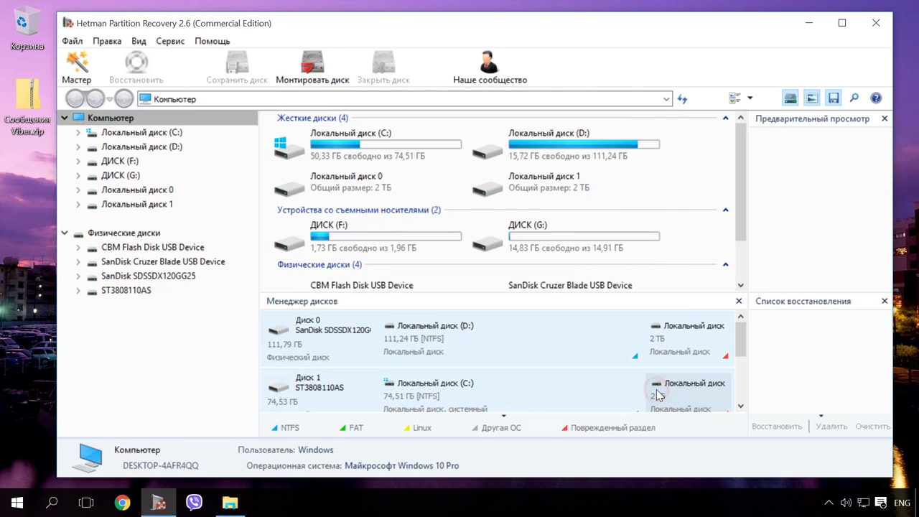
click(120, 161)
double_click(126, 133)
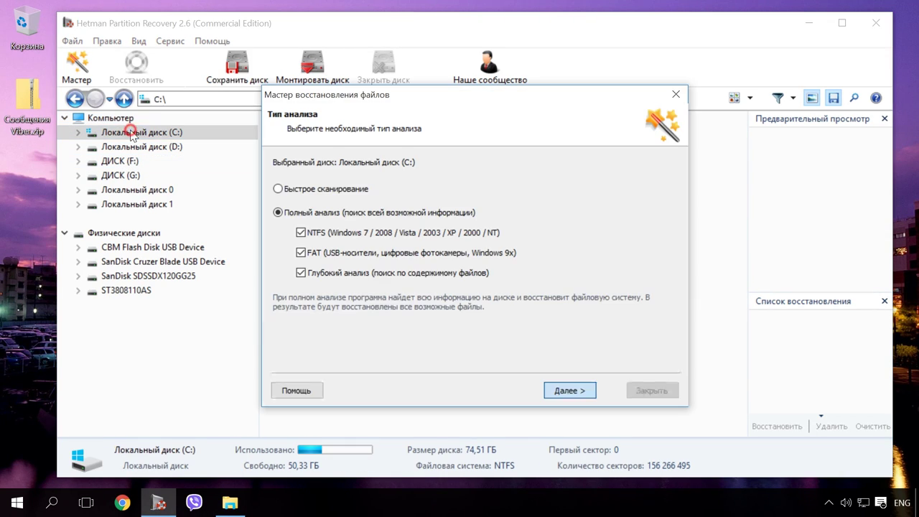
click(345, 191)
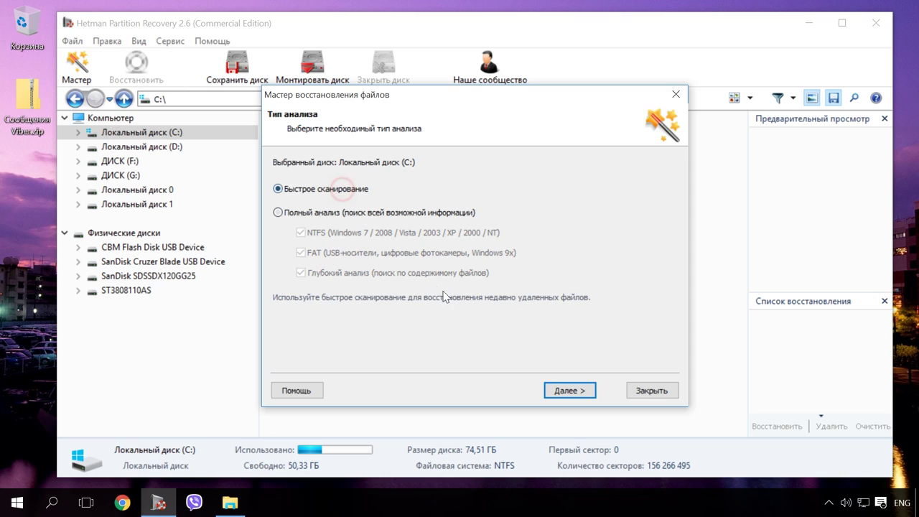
click(586, 393)
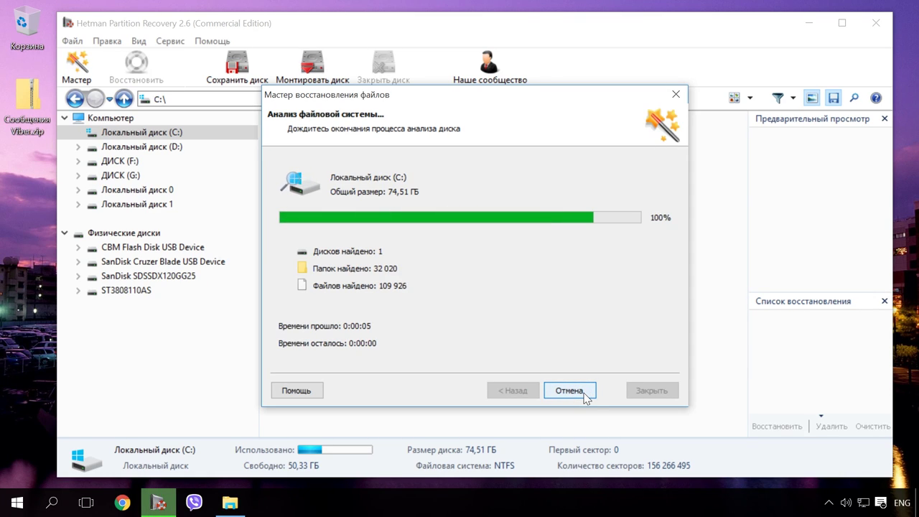
click(570, 390)
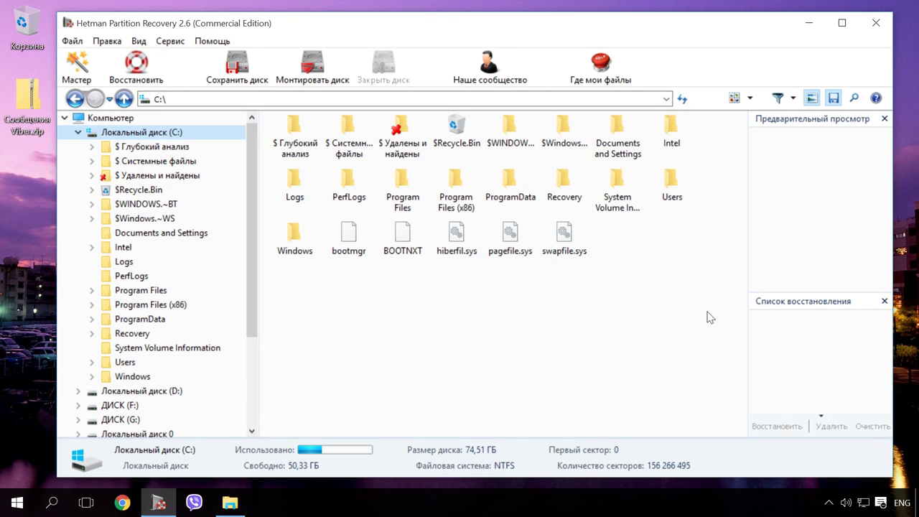
Search the scanned disk for viber.db and add the copy marked as deleted to the recovery list.
click(853, 98)
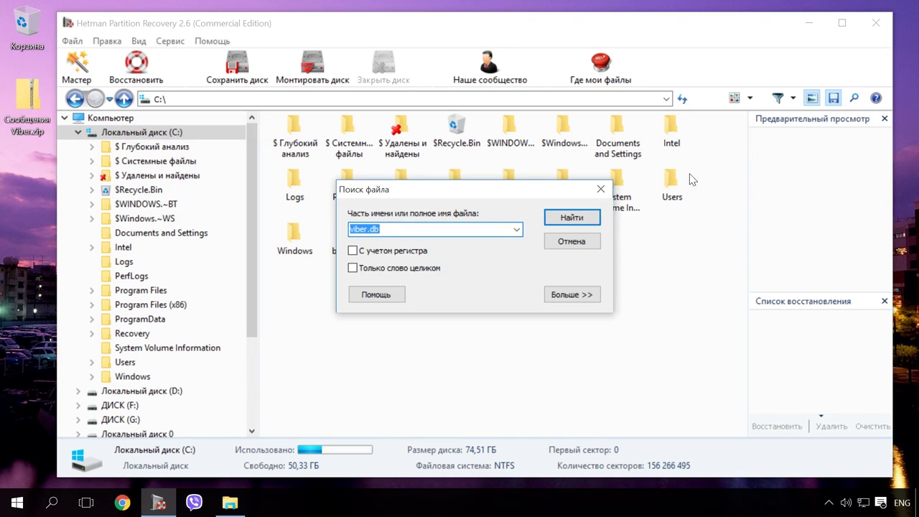
click(573, 218)
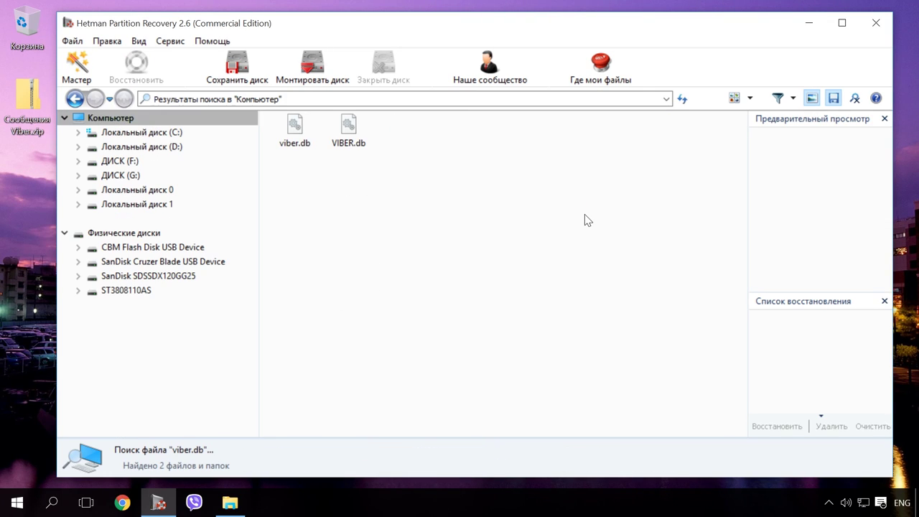
click(352, 147)
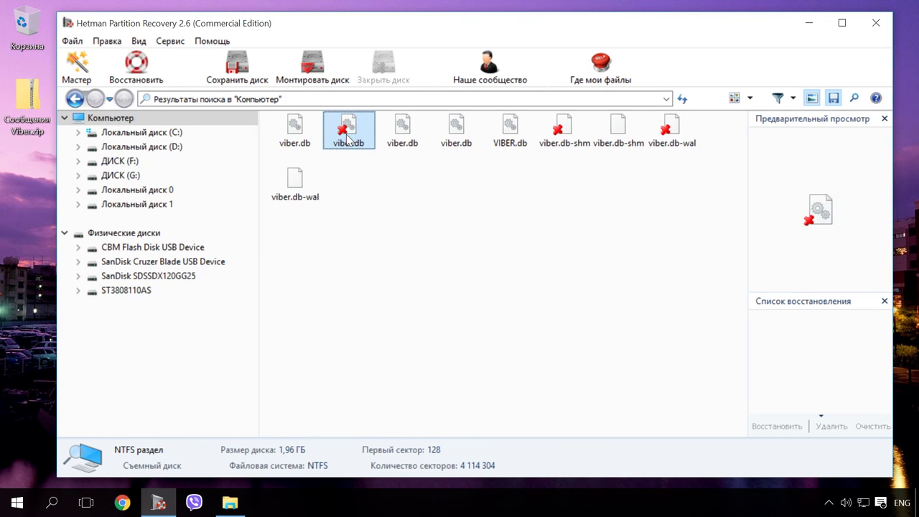
drag(351, 138, 780, 341)
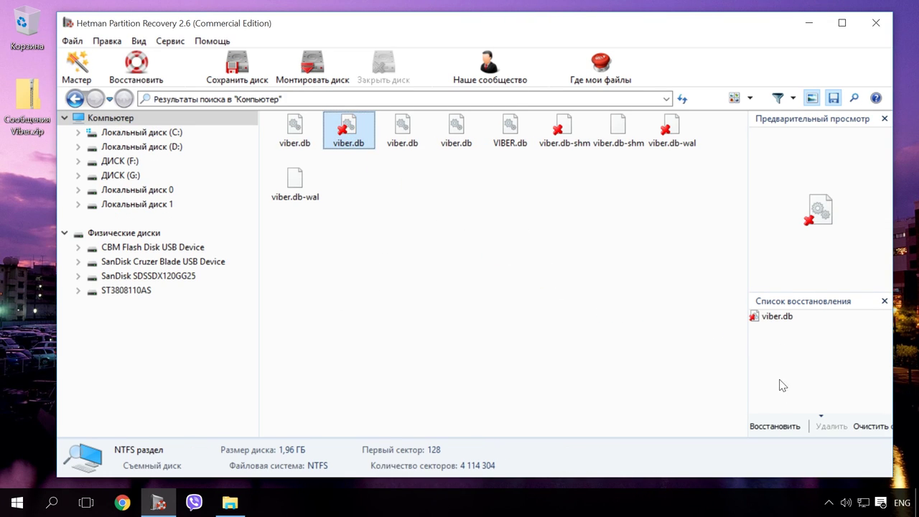
Recover the listed viber.db to C:\Users\Windows\Desktop, finish the wizard, and minimise the recovery program.
click(778, 428)
click(569, 390)
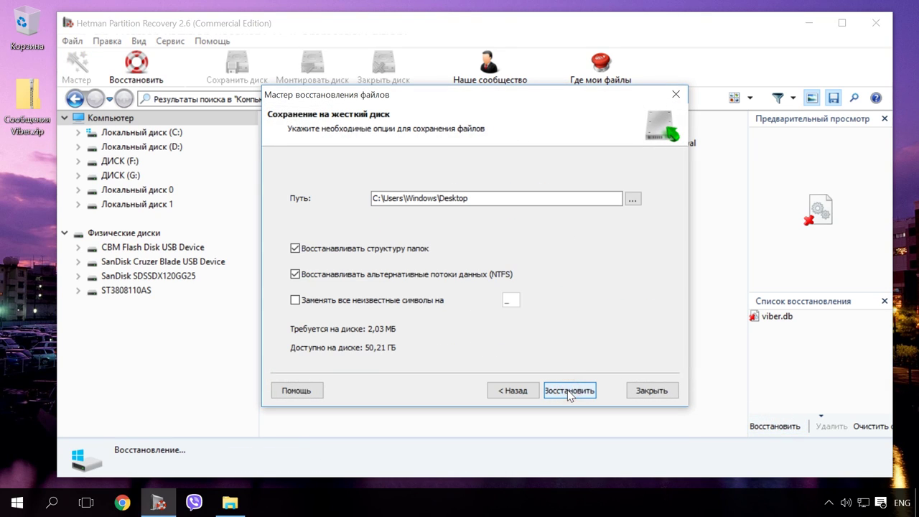
click(574, 394)
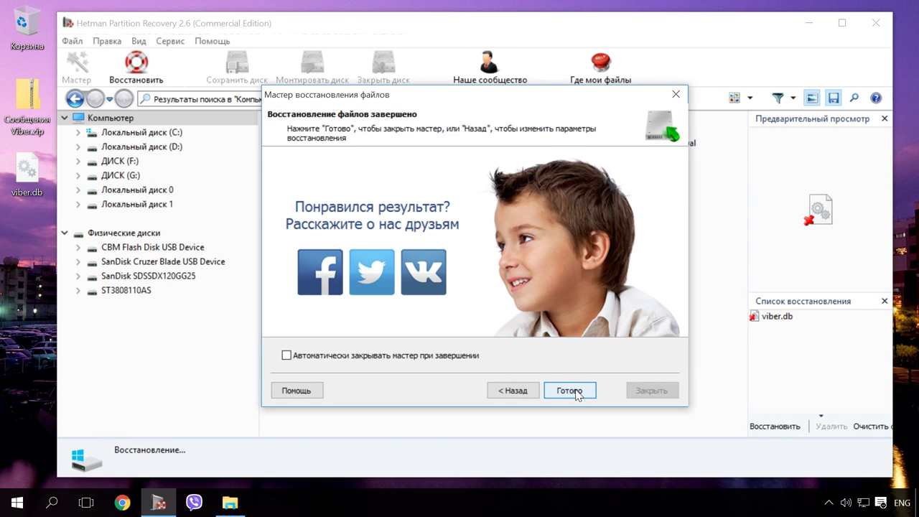
click(573, 390)
click(809, 24)
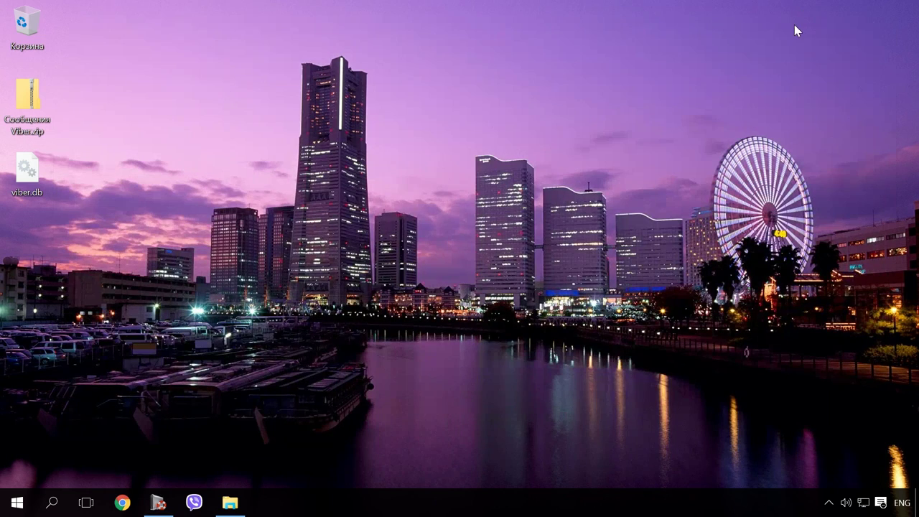
Move the recovered viber.db from the desktop into the ViberPC account folder, replacing the existing file, and check the conversations in Viber.
click(231, 503)
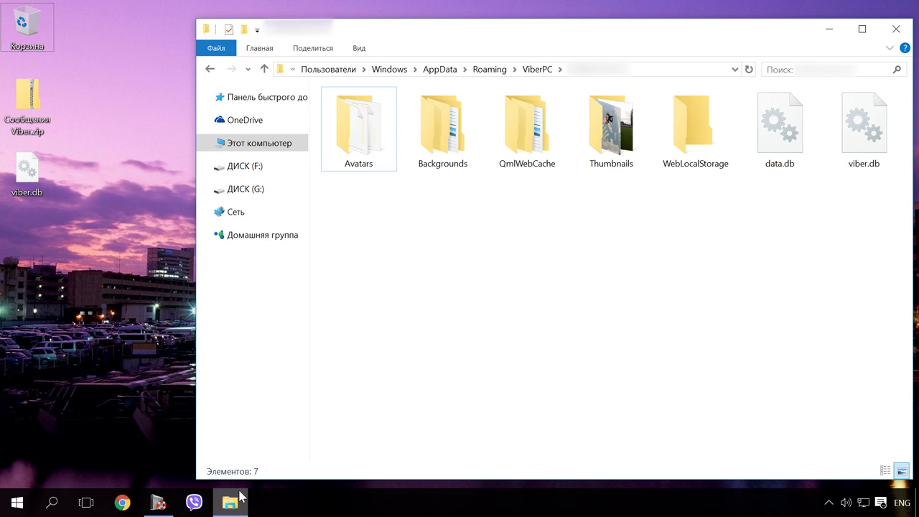
drag(28, 176, 478, 273)
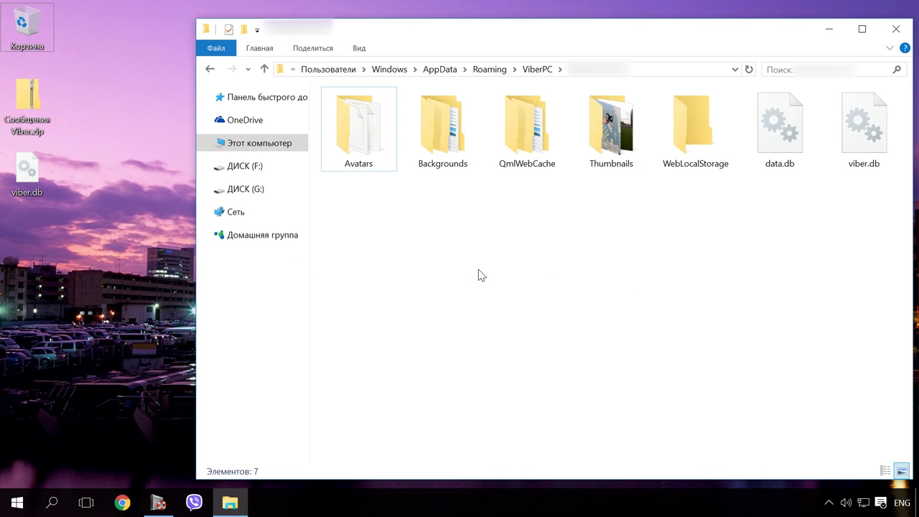
click(461, 210)
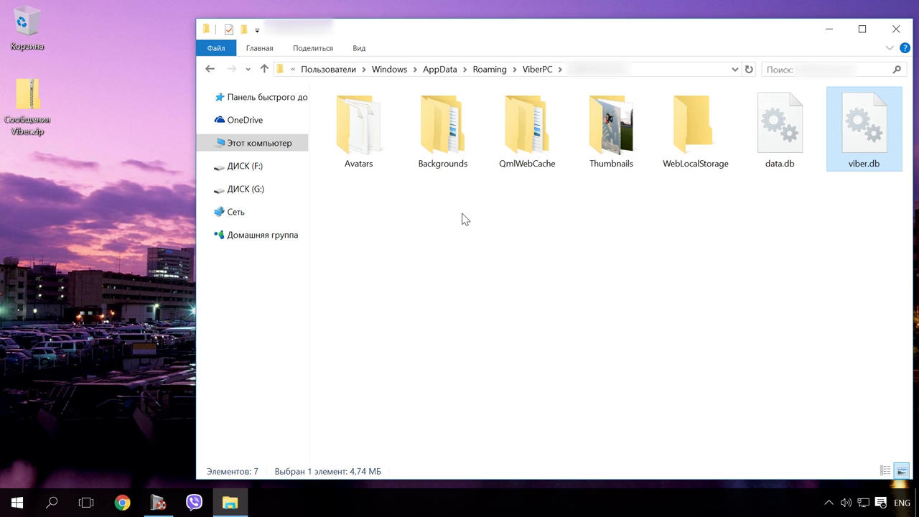
click(897, 29)
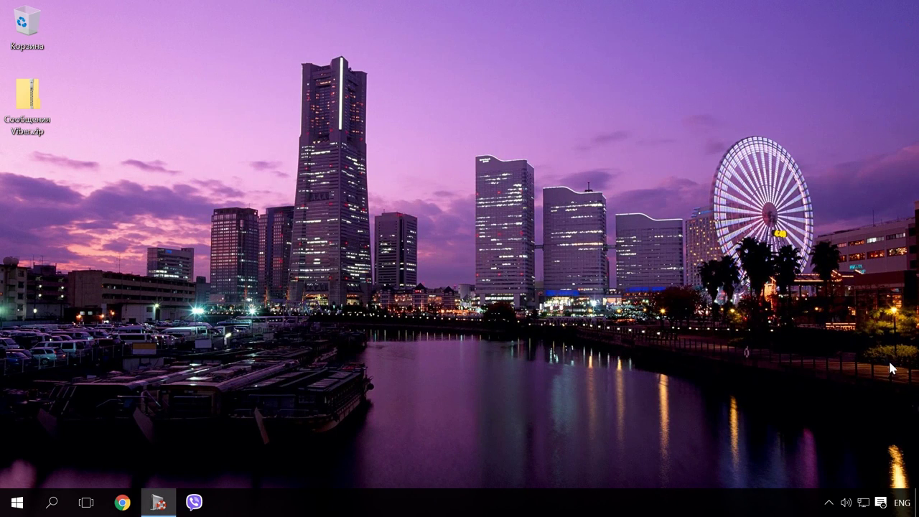
click(196, 504)
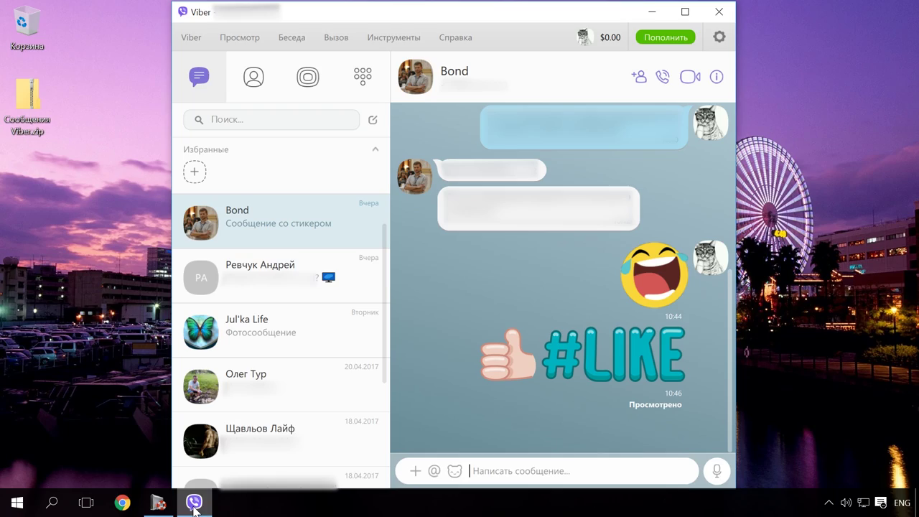
click(719, 12)
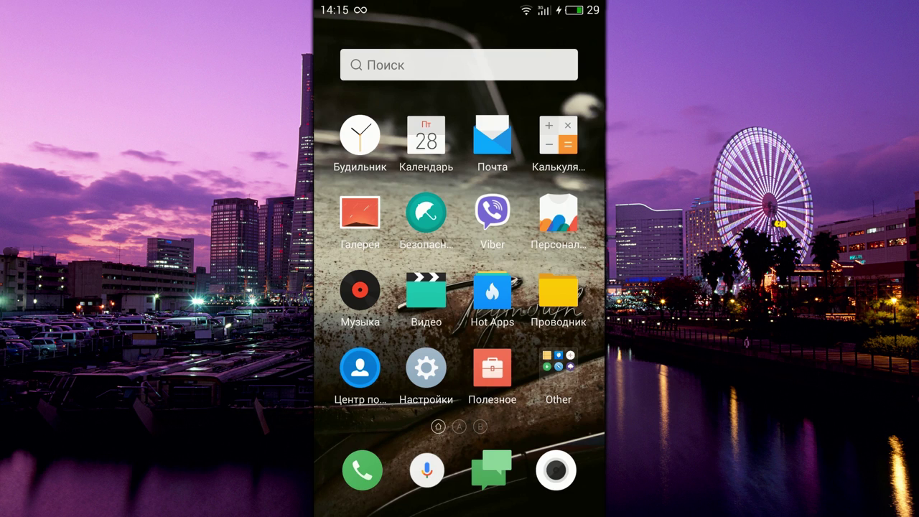
On the phone, open the file manager (Проводник) and browse the local files into the viber/media folder to inspect its contents.
click(560, 295)
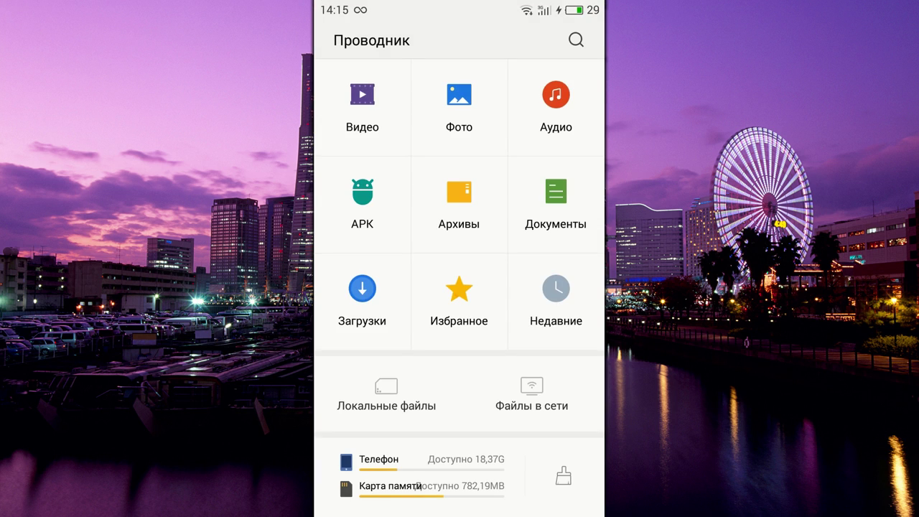
click(388, 392)
scroll(511, 230, down, 10)
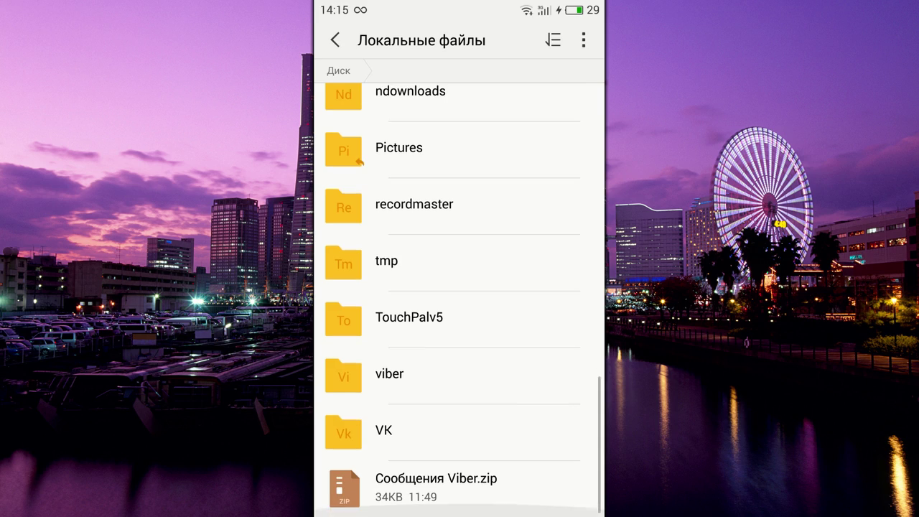
click(468, 373)
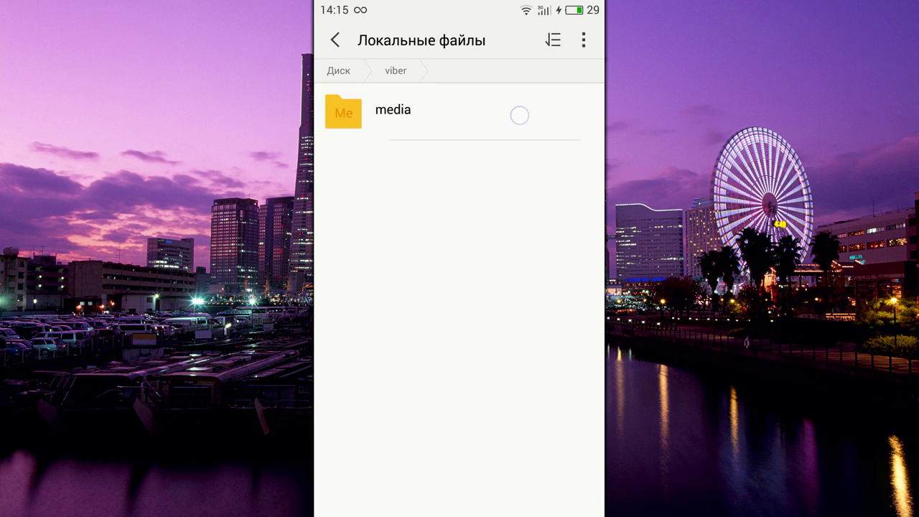
click(519, 116)
click(504, 180)
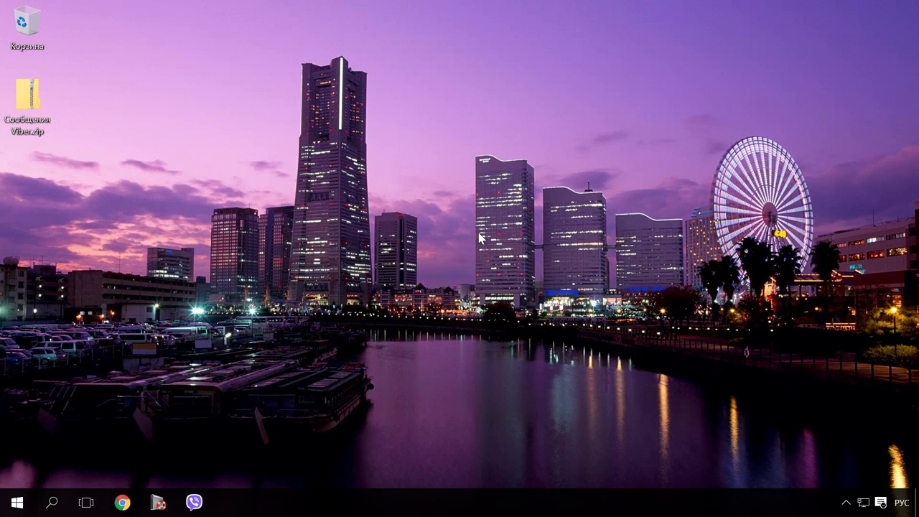
Open the folder C:\Пользователи\Windows\Документы\ViberDownloads on the computer and reposition its window on the desktop.
key(super+e)
click(56, 195)
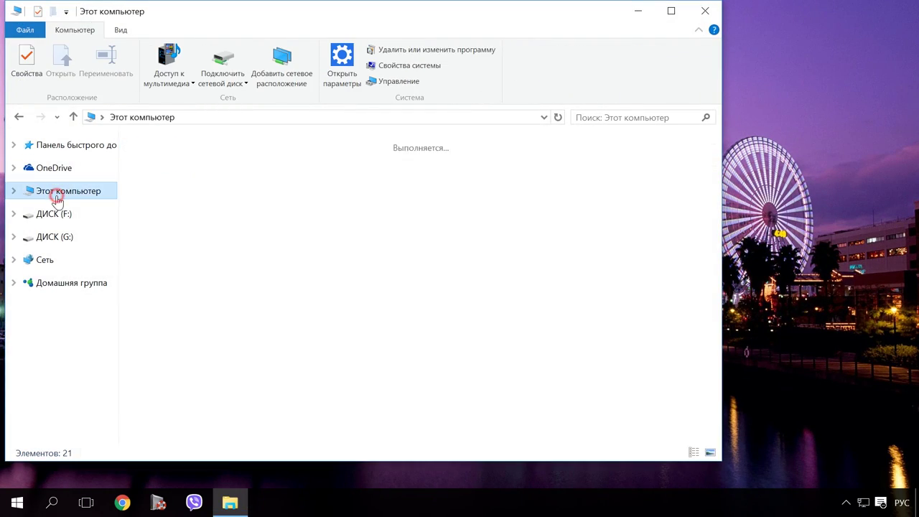
double_click(228, 192)
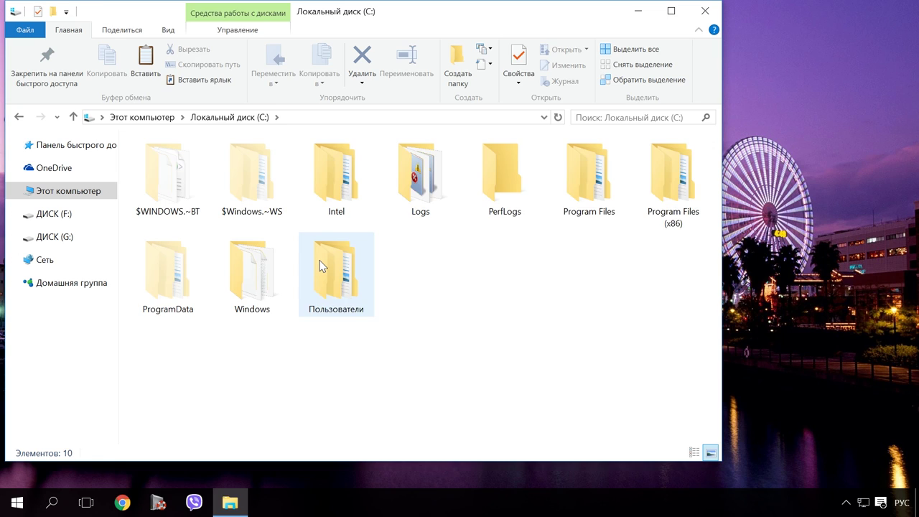
double_click(321, 266)
double_click(260, 203)
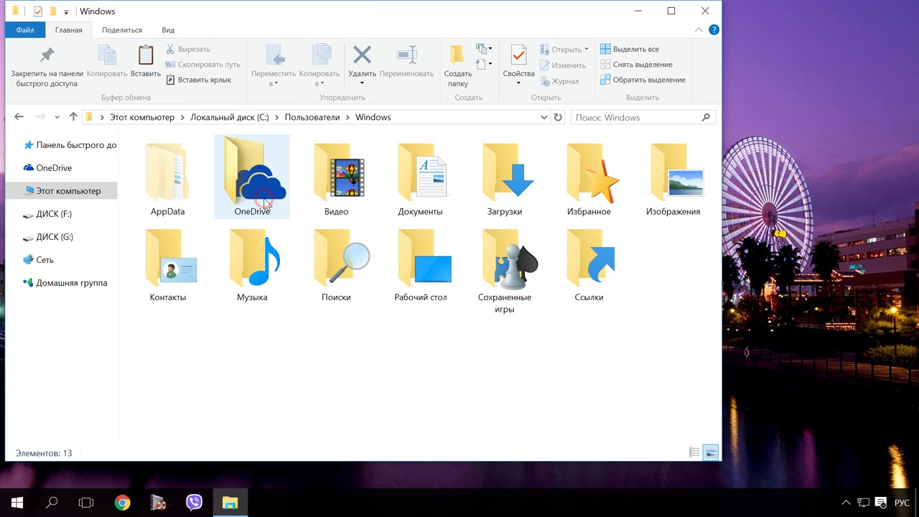
double_click(393, 199)
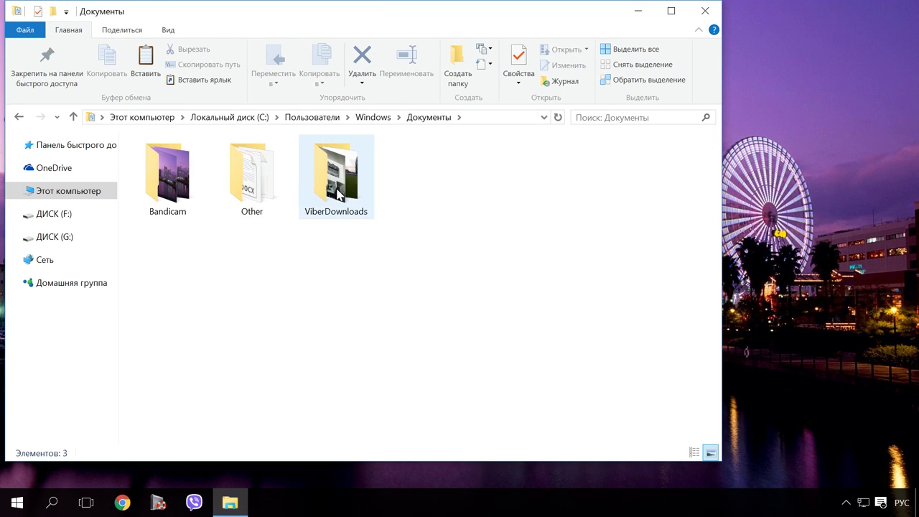
double_click(338, 194)
drag(409, 19, 500, 26)
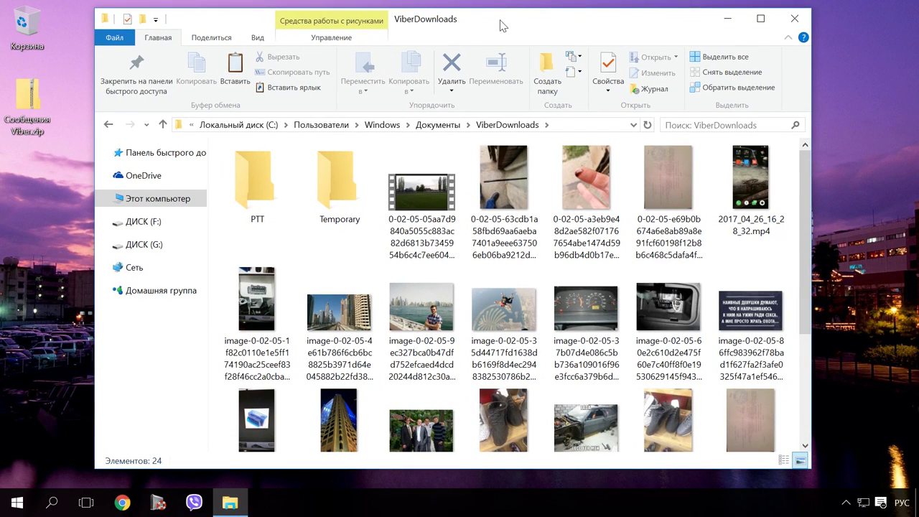
Permanently delete the 17 pictures from image-0-02-05-1f82 to the last IMG file in ViberDownloads, bypassing the recycle bin, and close the folder.
mouse_move(810, 240)
mouse_down()
mouse_move(822, 310)
mouse_move(825, 303)
mouse_up()
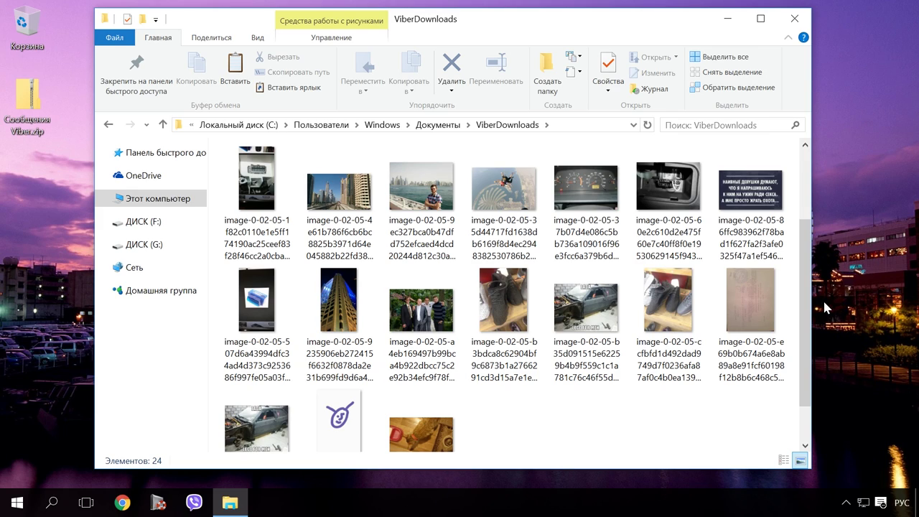
scroll(763, 433, down, 1)
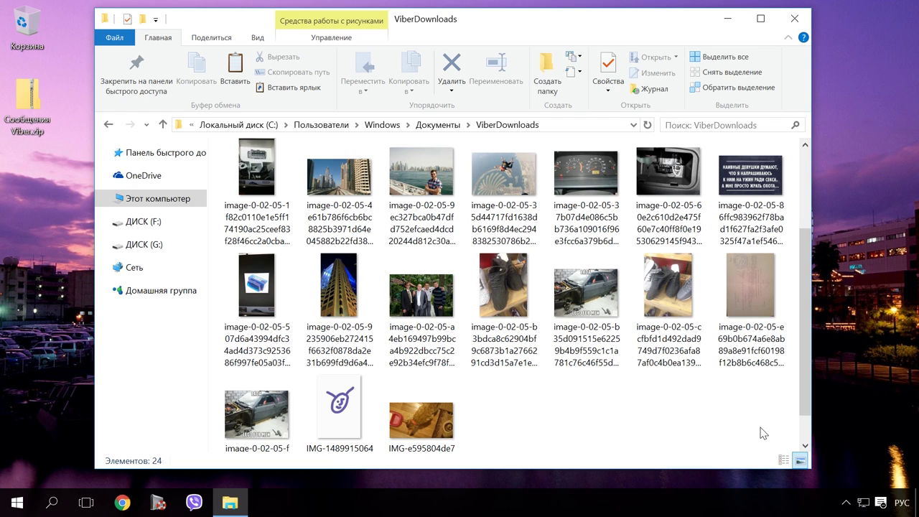
drag(792, 439, 181, 158)
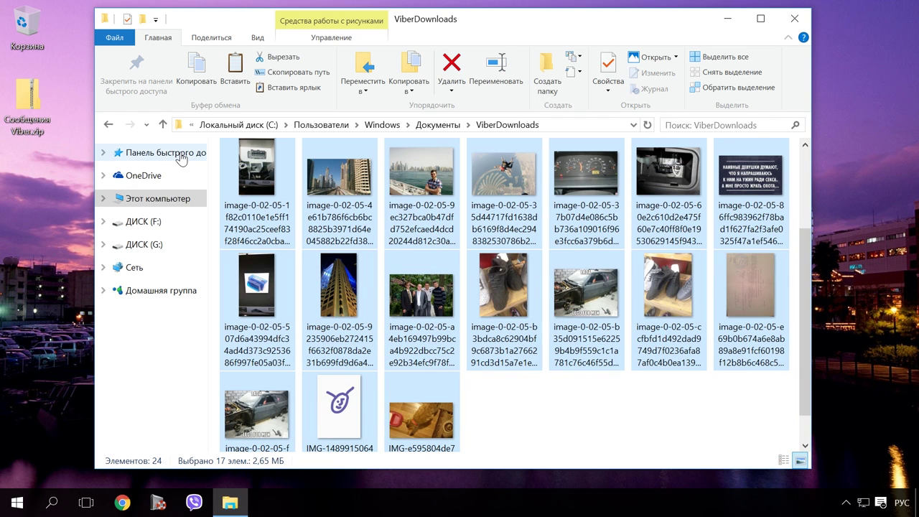
key(shift+Delete)
key(Return)
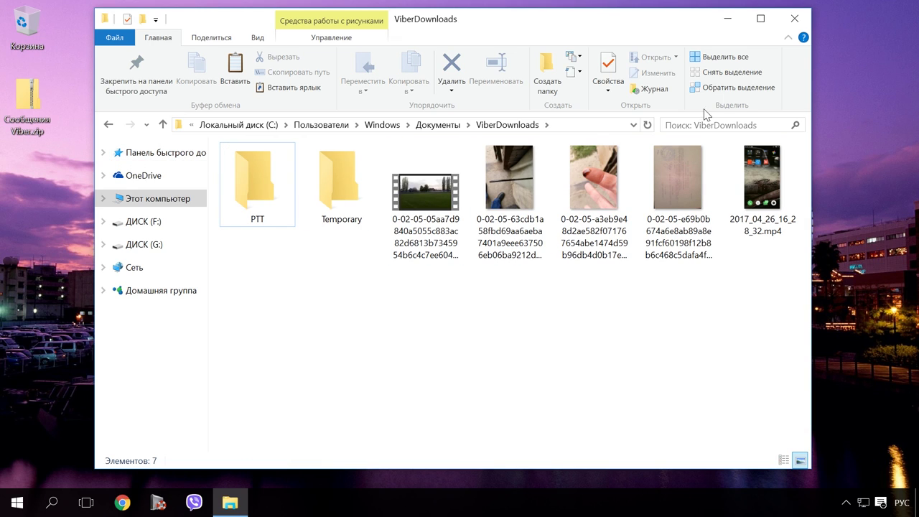
click(794, 18)
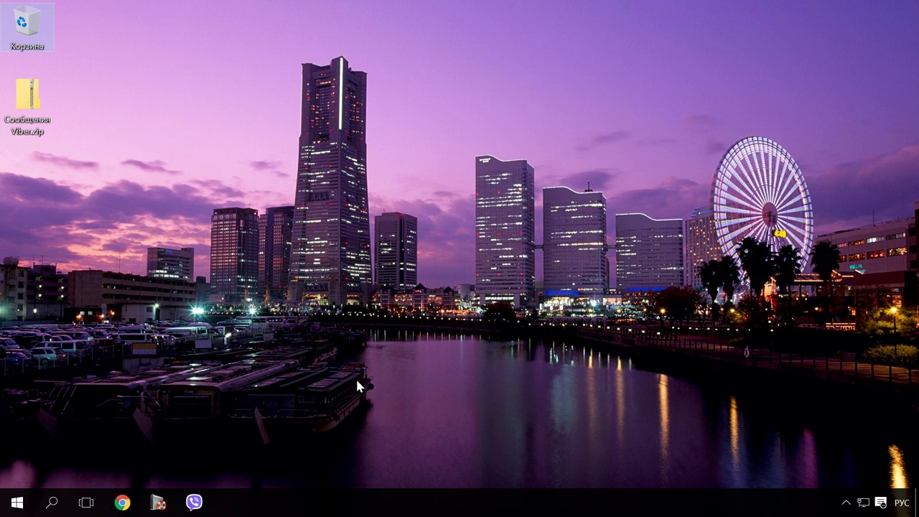
Start Hetman Partition Recovery, dismiss its welcome wizard, and scan local disk C: for deleted files.
click(159, 502)
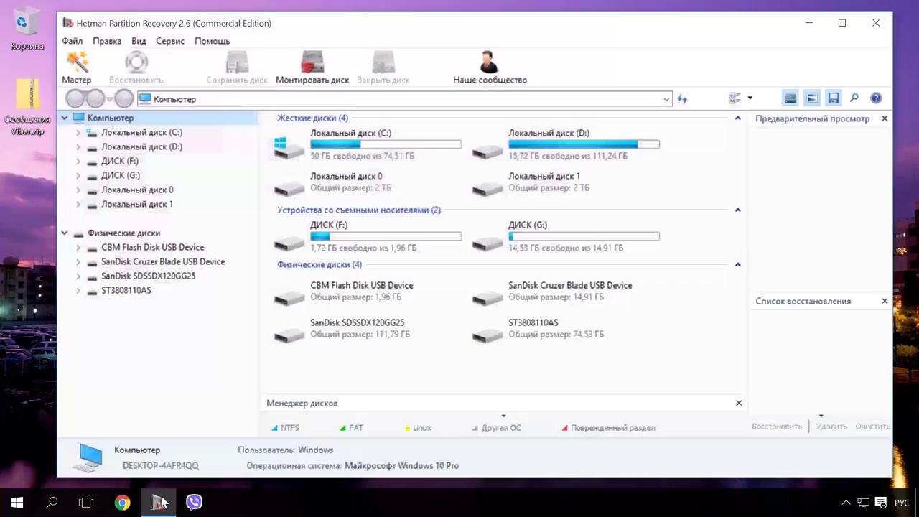
click(652, 390)
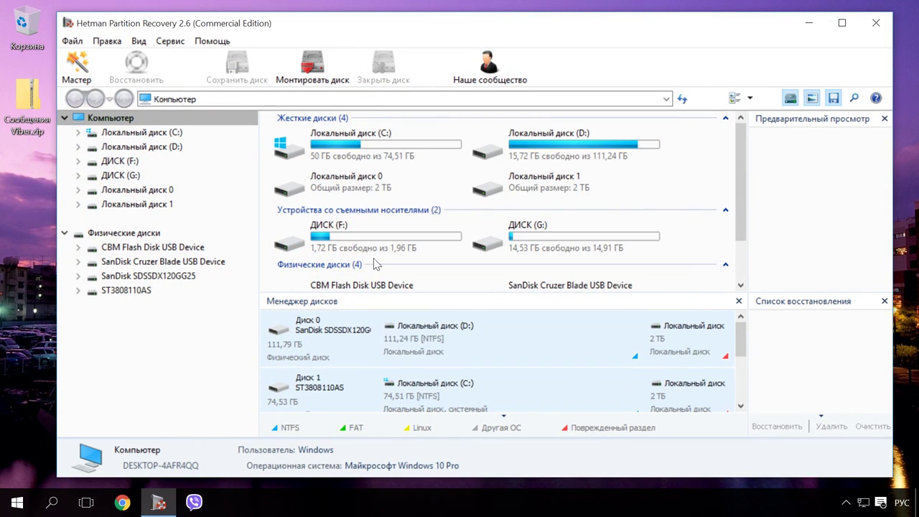
double_click(168, 133)
click(587, 390)
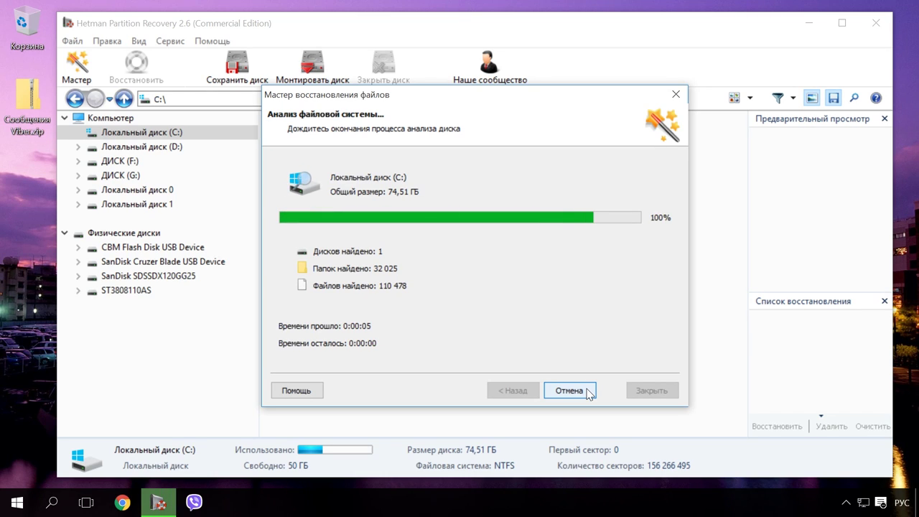
click(587, 391)
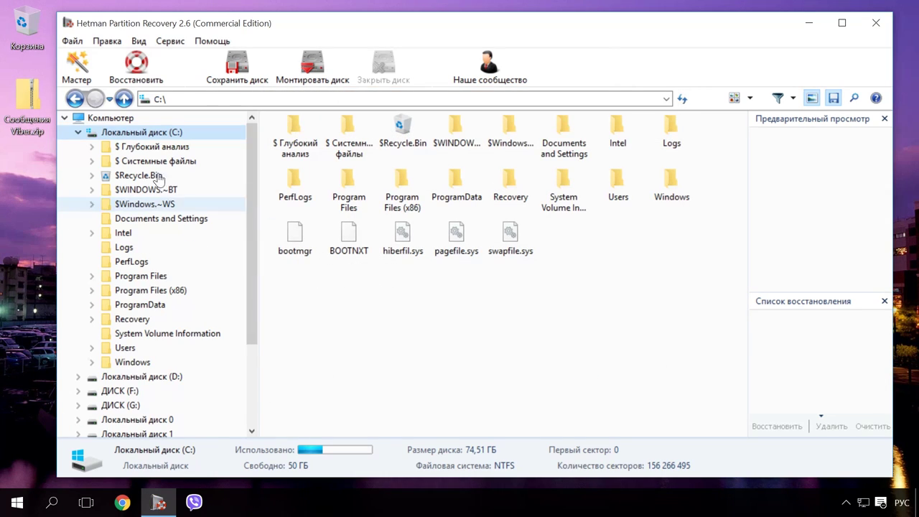
Open the folder C:\Users\Windows\Documents\ViberDownloads on the scanned disk.
double_click(113, 350)
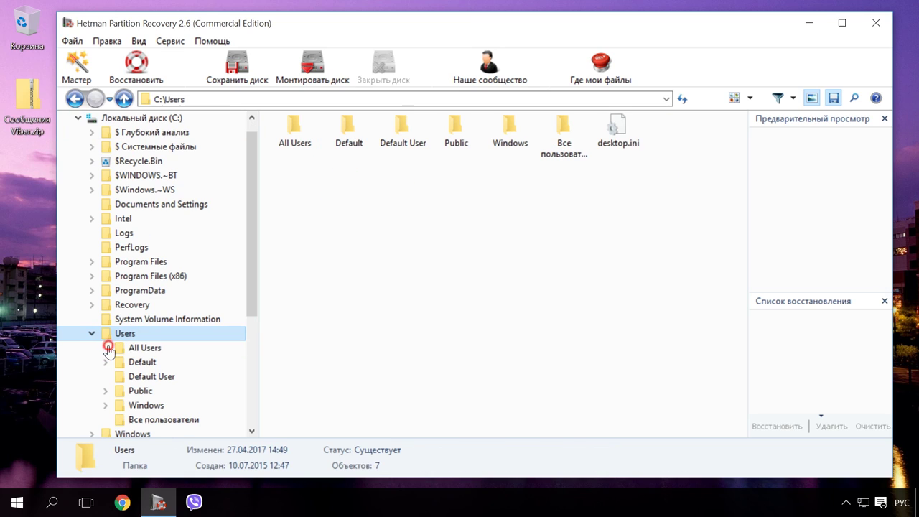
double_click(108, 404)
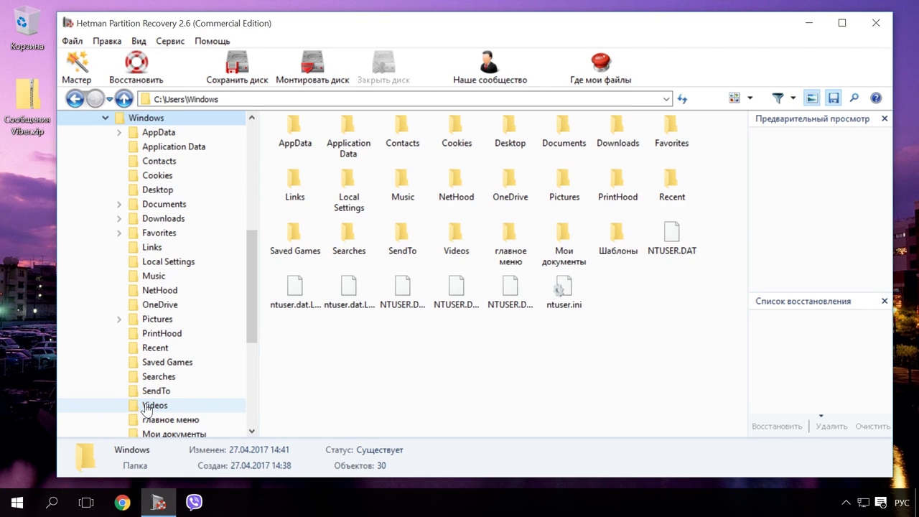
double_click(178, 205)
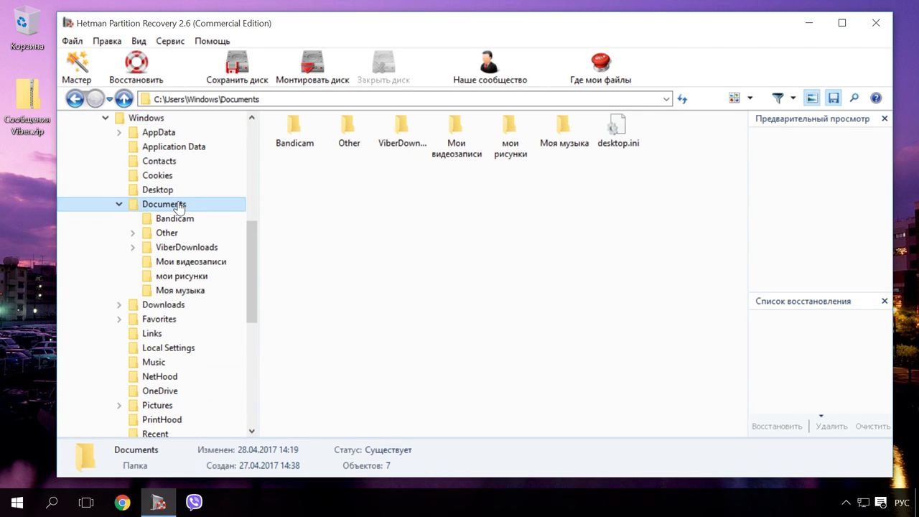
double_click(202, 248)
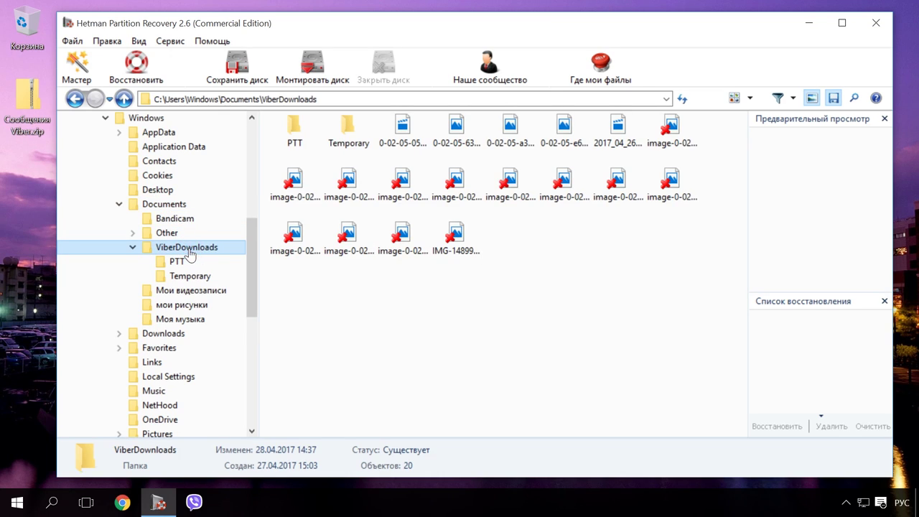
Select all pictures marked as deleted in ViberDownloads and add them to the recovery list.
click(646, 230)
click(666, 132)
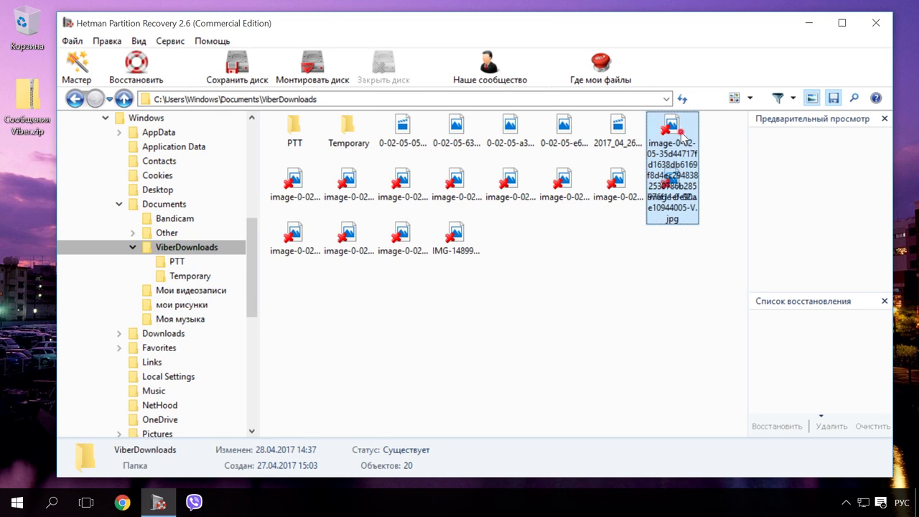
key(shift+Right)
key(shift+Down)
key(shift+Right)
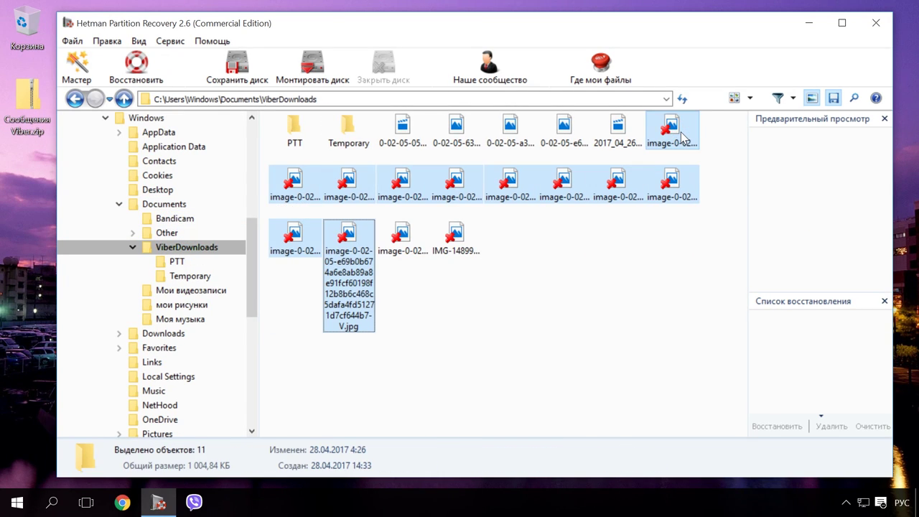
key(shift+Right)
key(shift+Right)
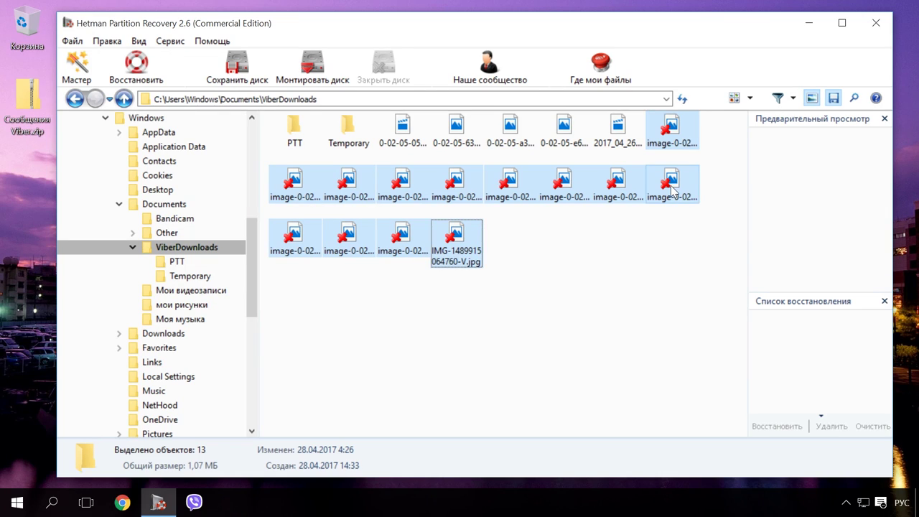
drag(671, 183, 785, 351)
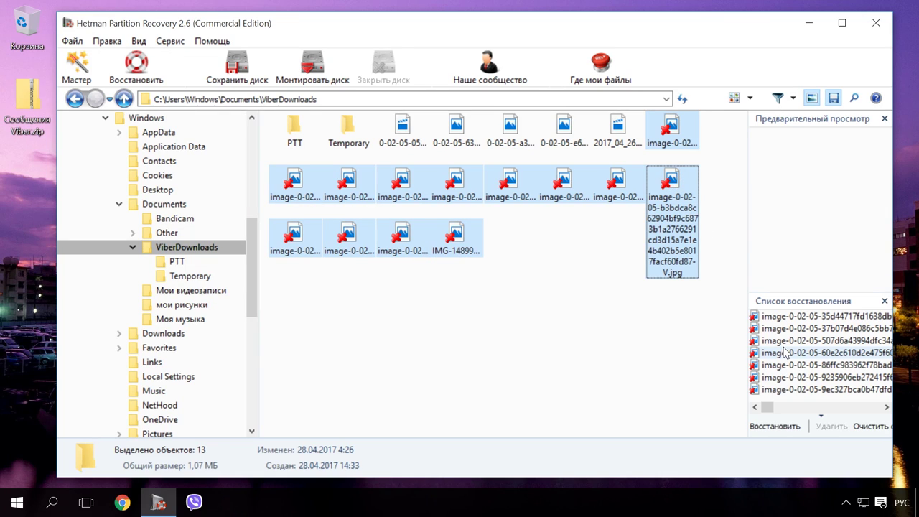
Recover the listed pictures to C:\Users\Windows\Desktop\Recovery and finish the recovery wizard.
click(775, 427)
click(565, 391)
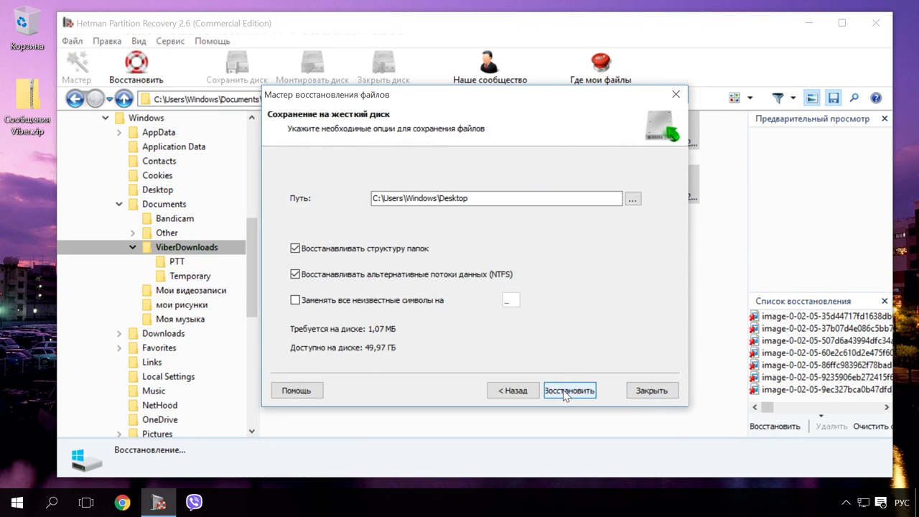
click(499, 198)
key(alt+shift)
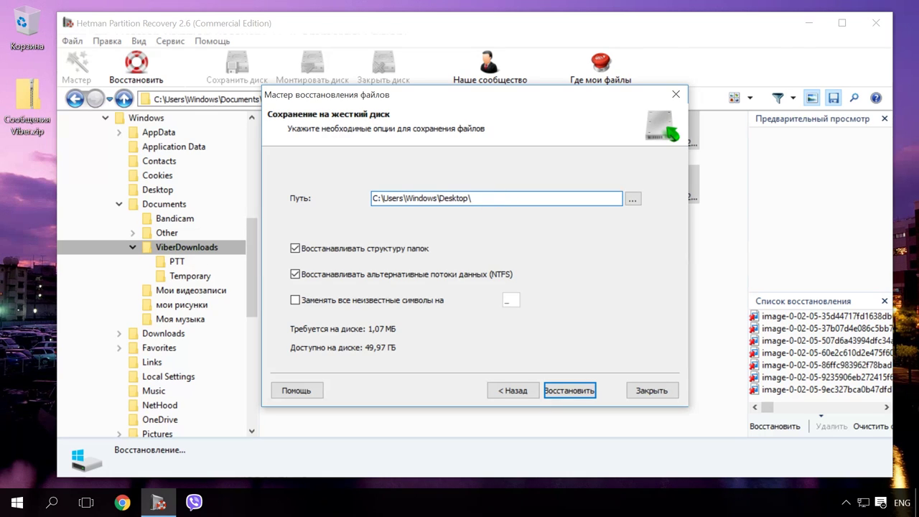
text(\Recovery)
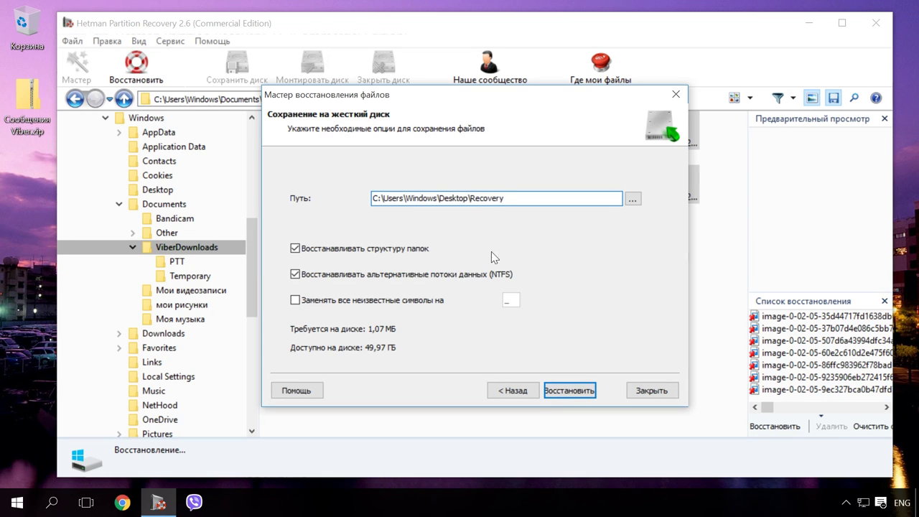
click(565, 391)
click(566, 391)
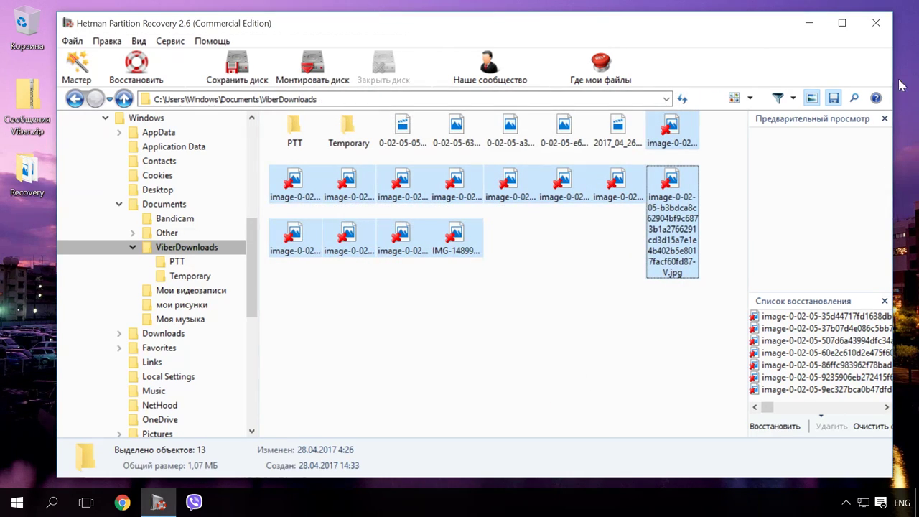
Minimise the recovery program, open the Recovery folder on the desktop to check the recovered pictures, and close it.
click(809, 23)
double_click(26, 173)
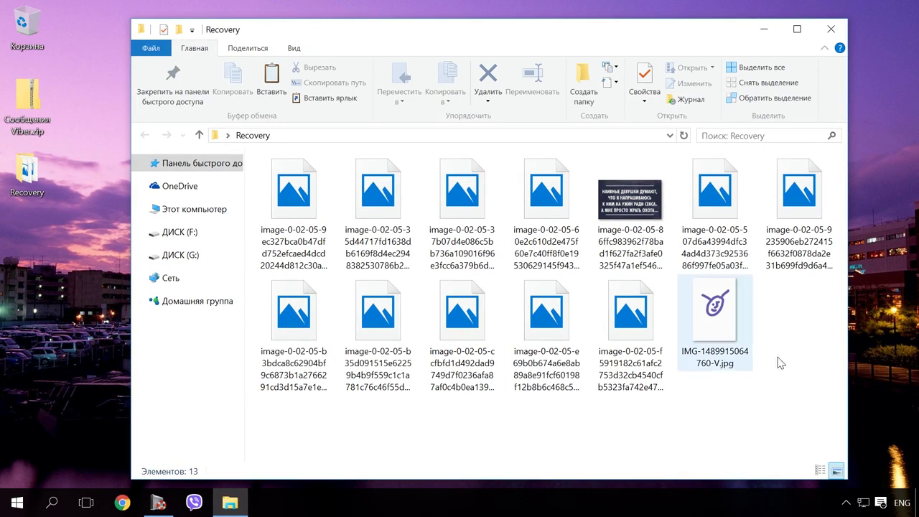
click(833, 30)
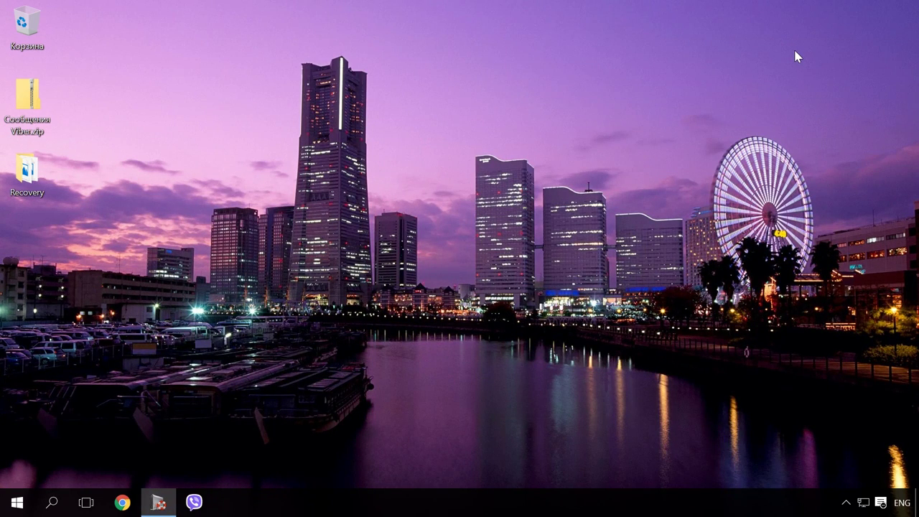